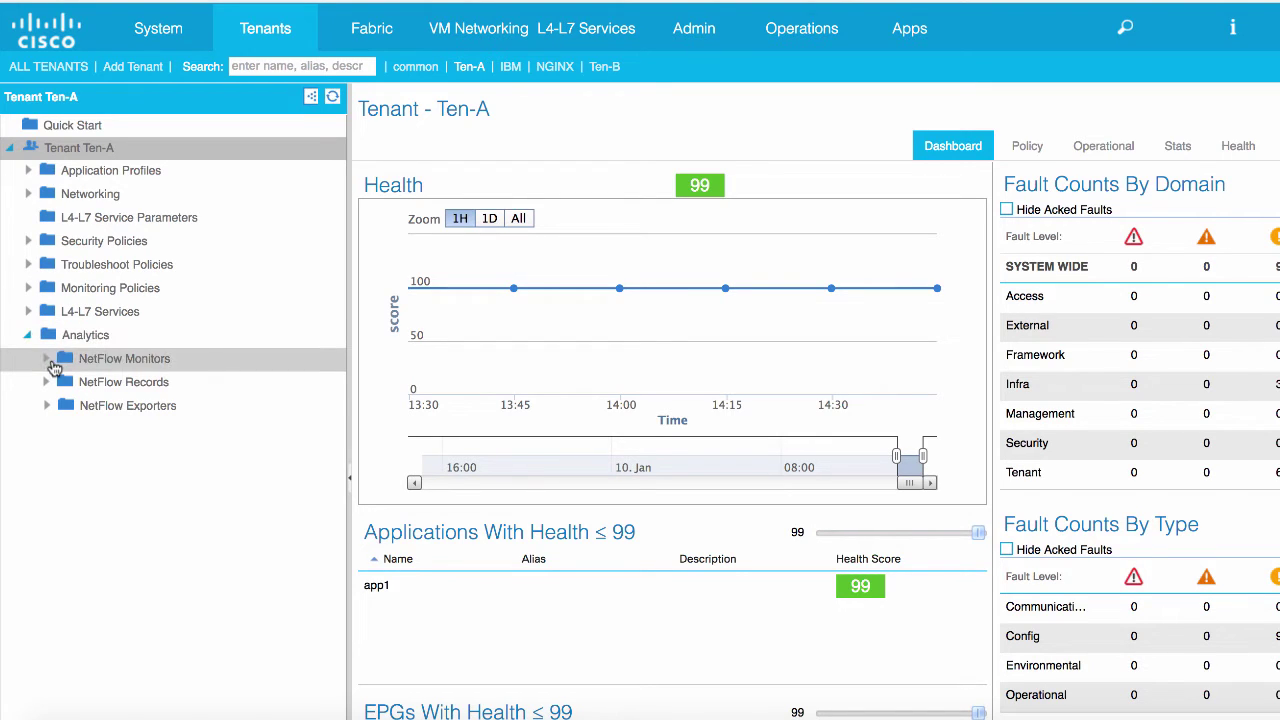
Review the tenant's NetFlow records, the Stealthwatch exporter, and the CE, IPv4 and IPv6 monitor-to-record pairings
left_click(47, 359)
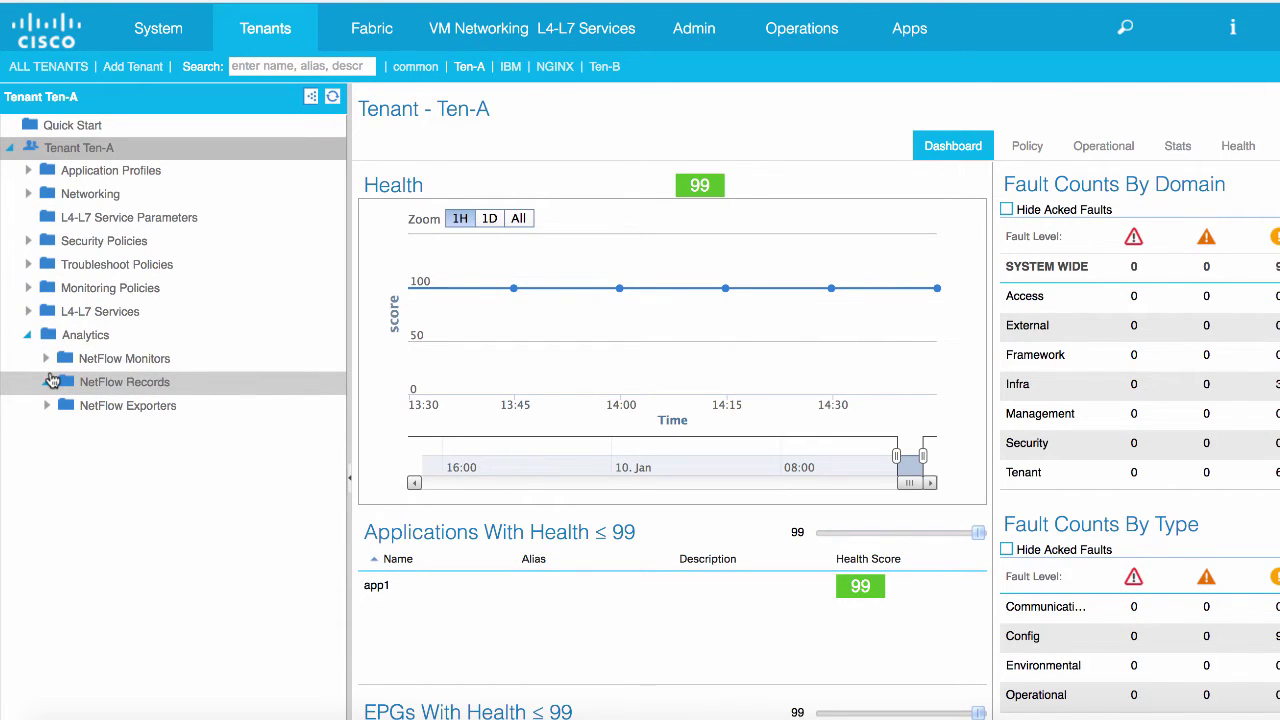
left_click(52, 381)
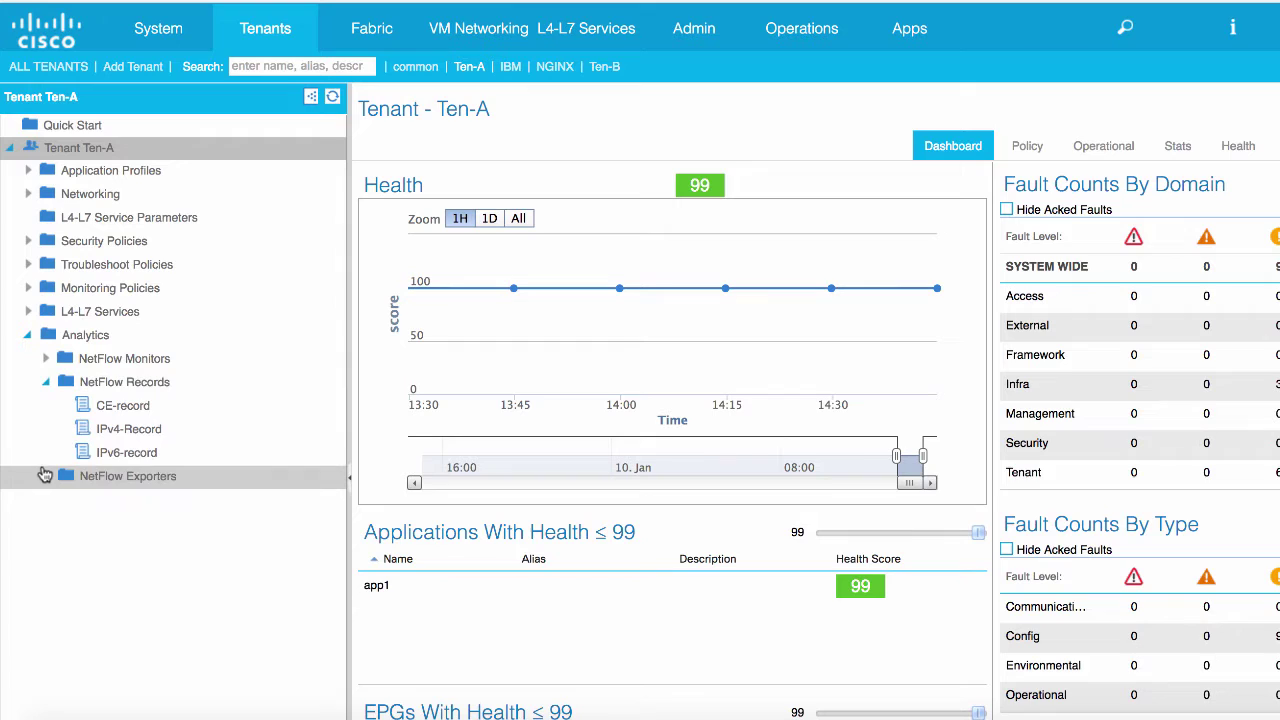
left_click(45, 475)
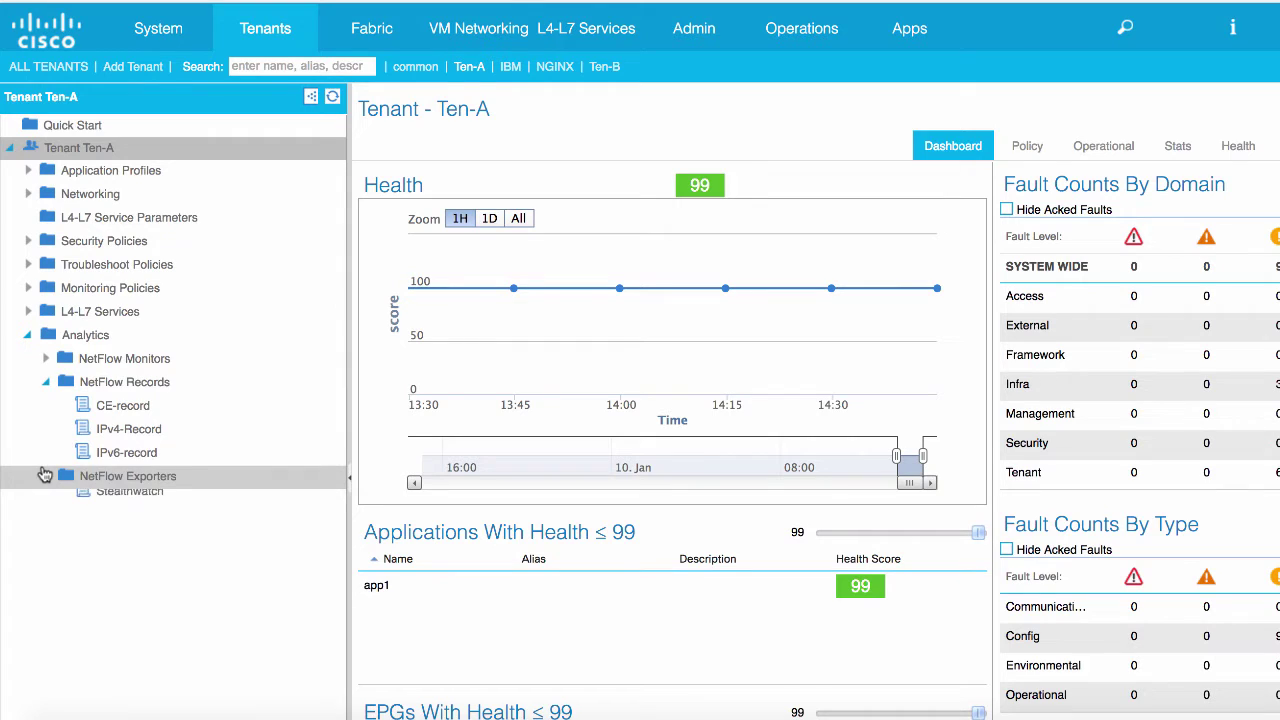
left_click(50, 359)
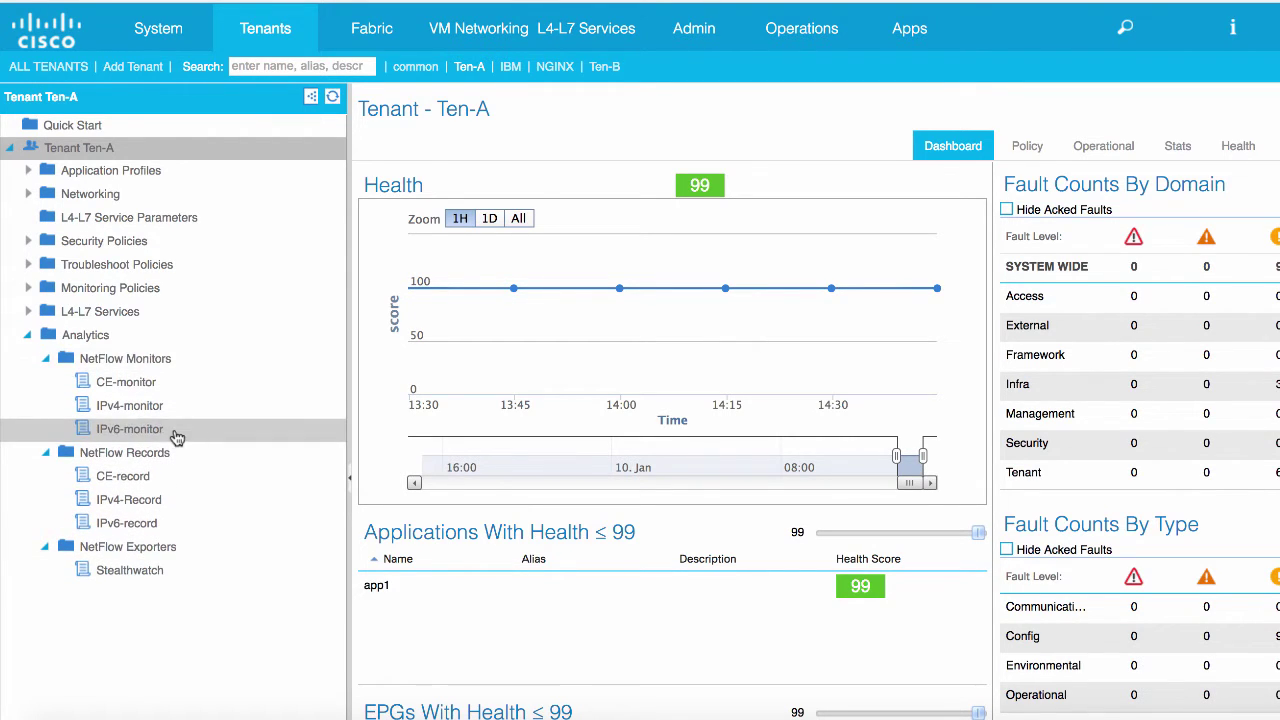
left_click(183, 456)
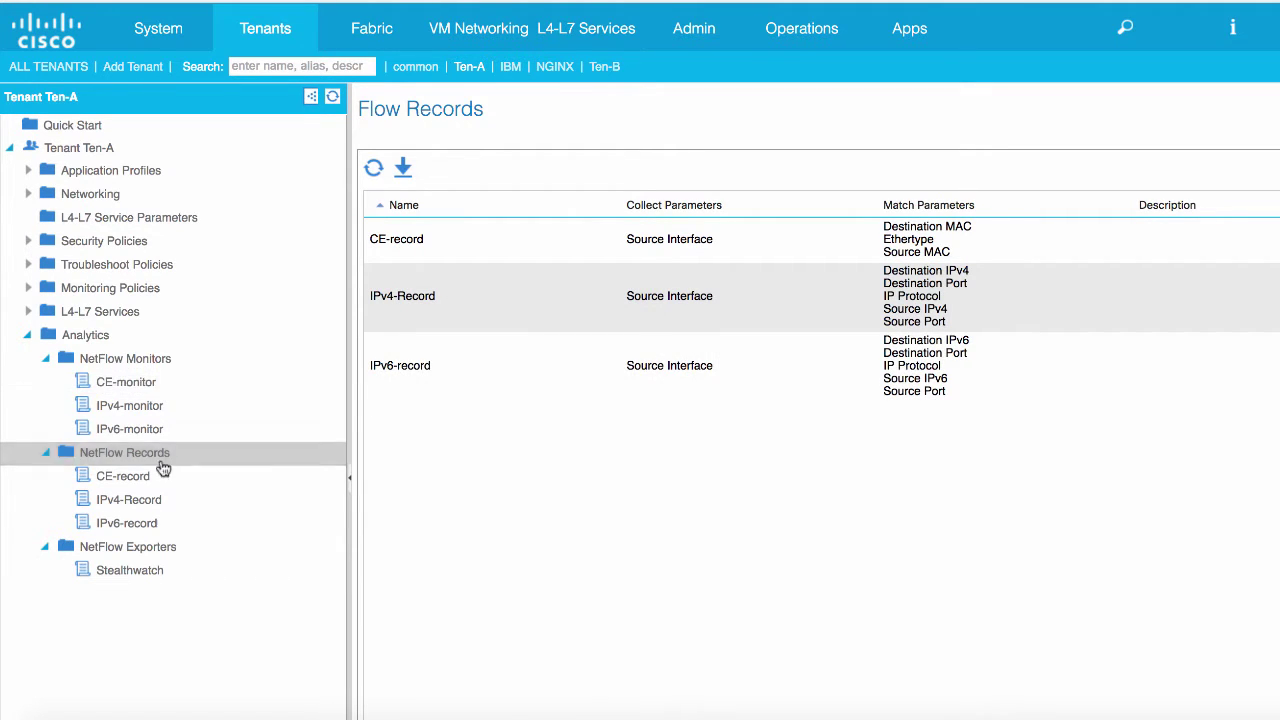
left_click(128, 571)
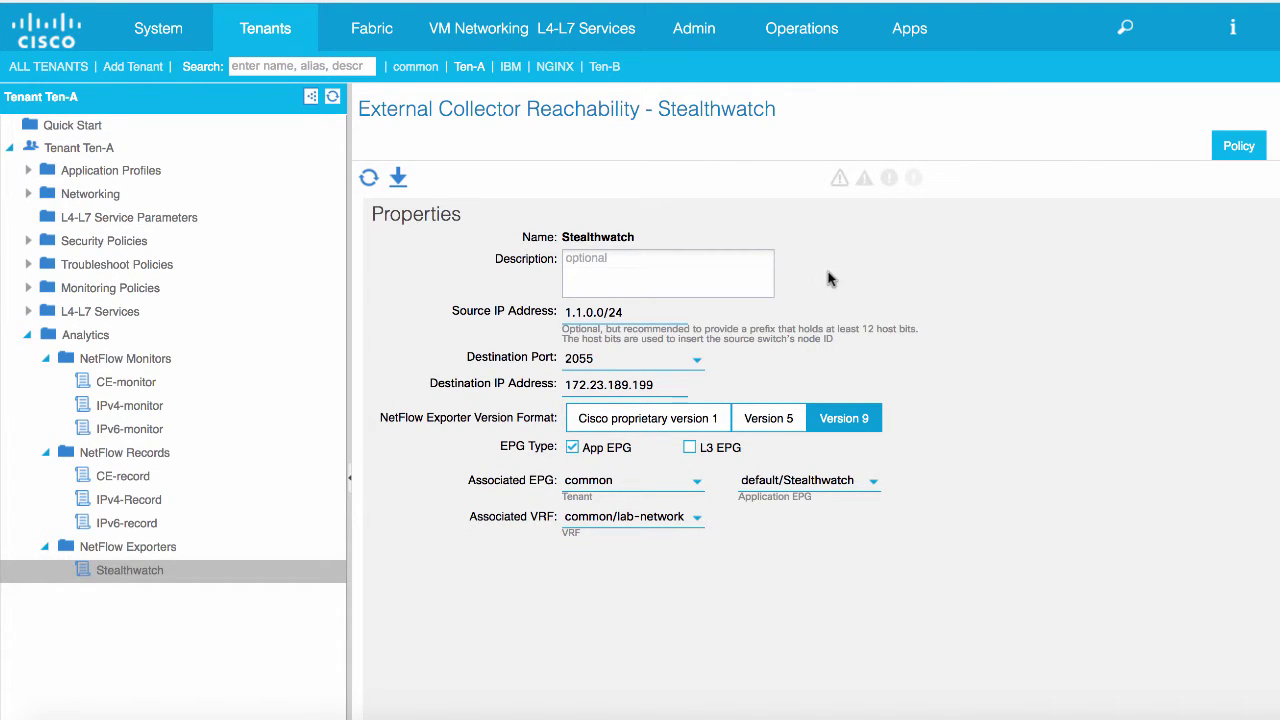
left_click(140, 360)
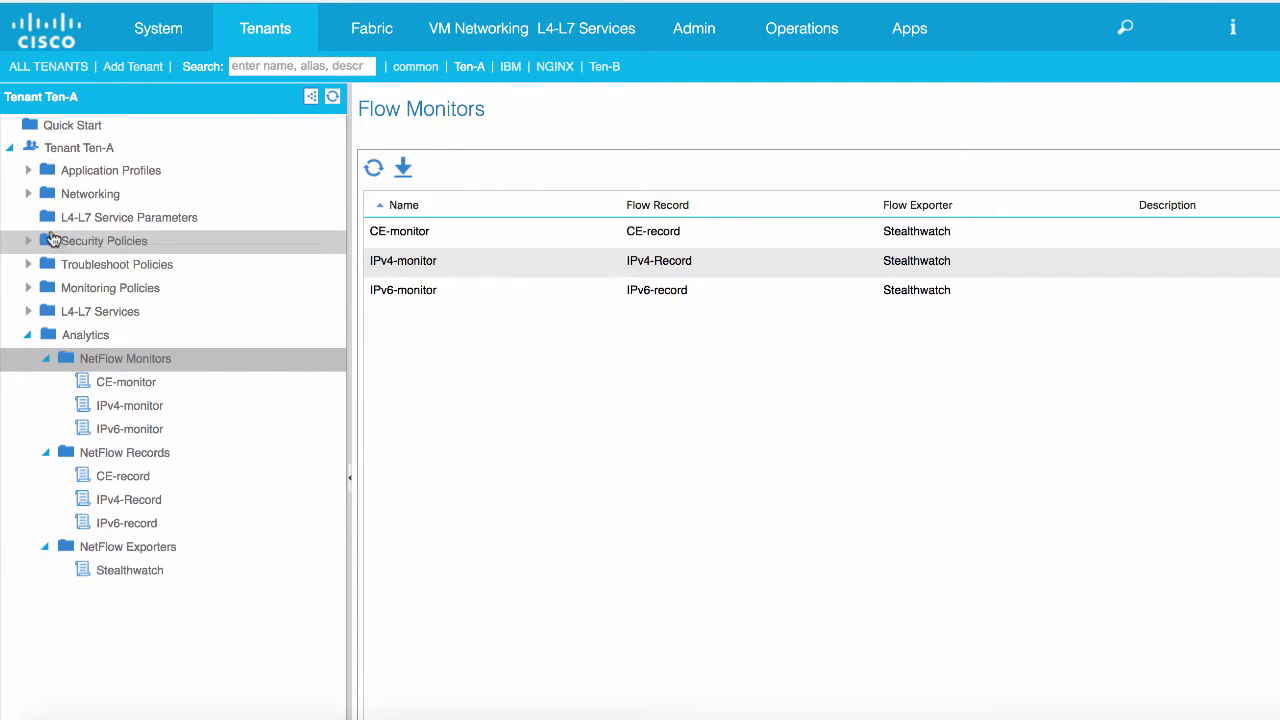
Show bridge domain app's Advanced/Troubleshooting NetFlow policies mapping CE, IPv4 and IPv6 to their monitors
left_click(30, 193)
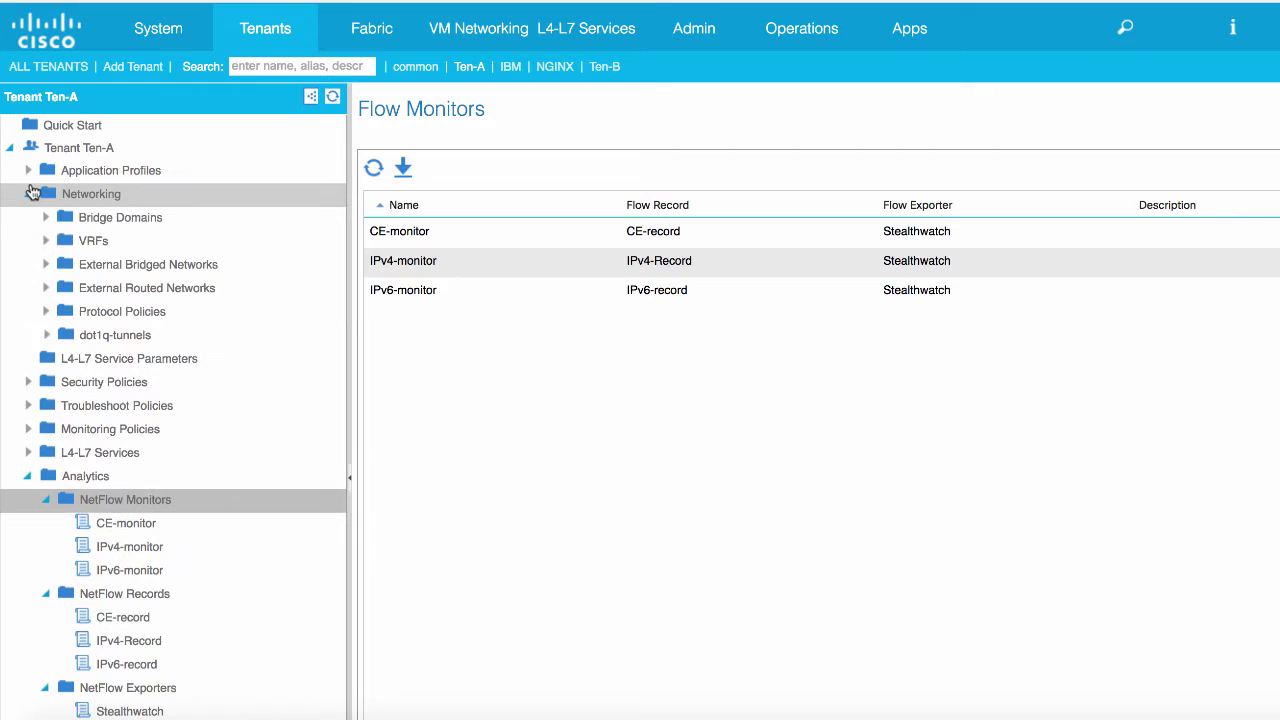
left_click(43, 216)
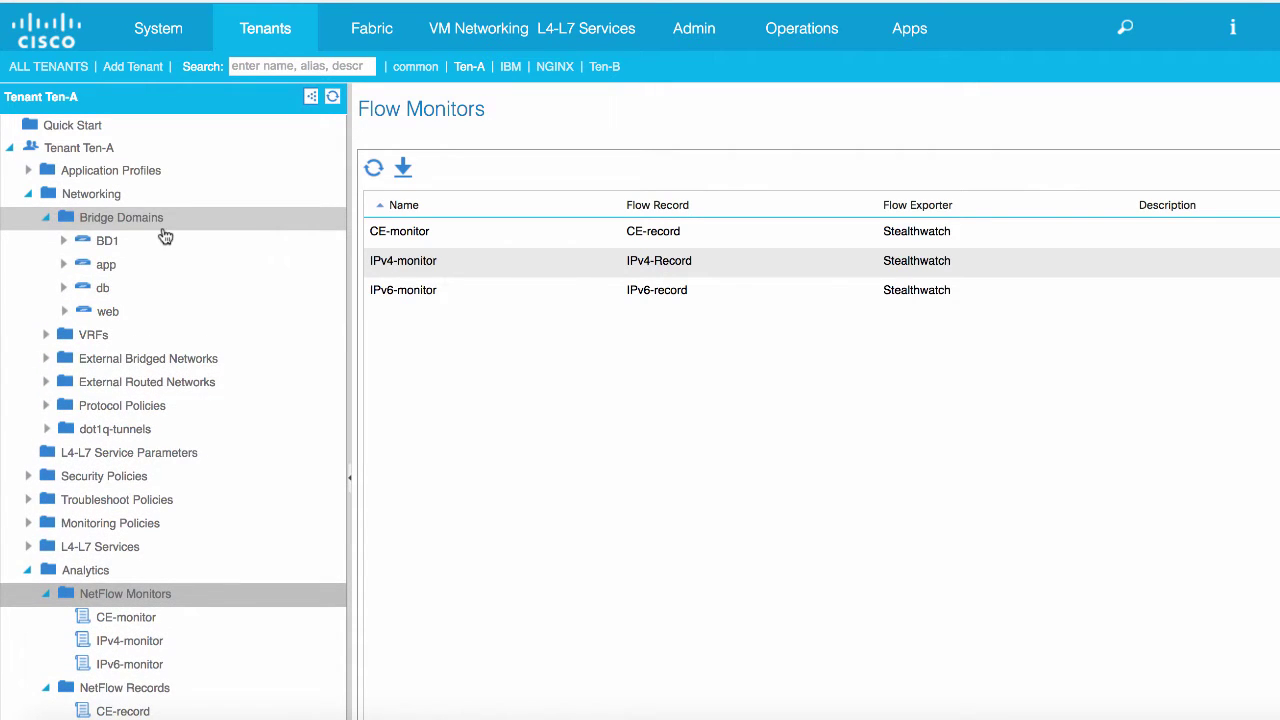
left_click(110, 265)
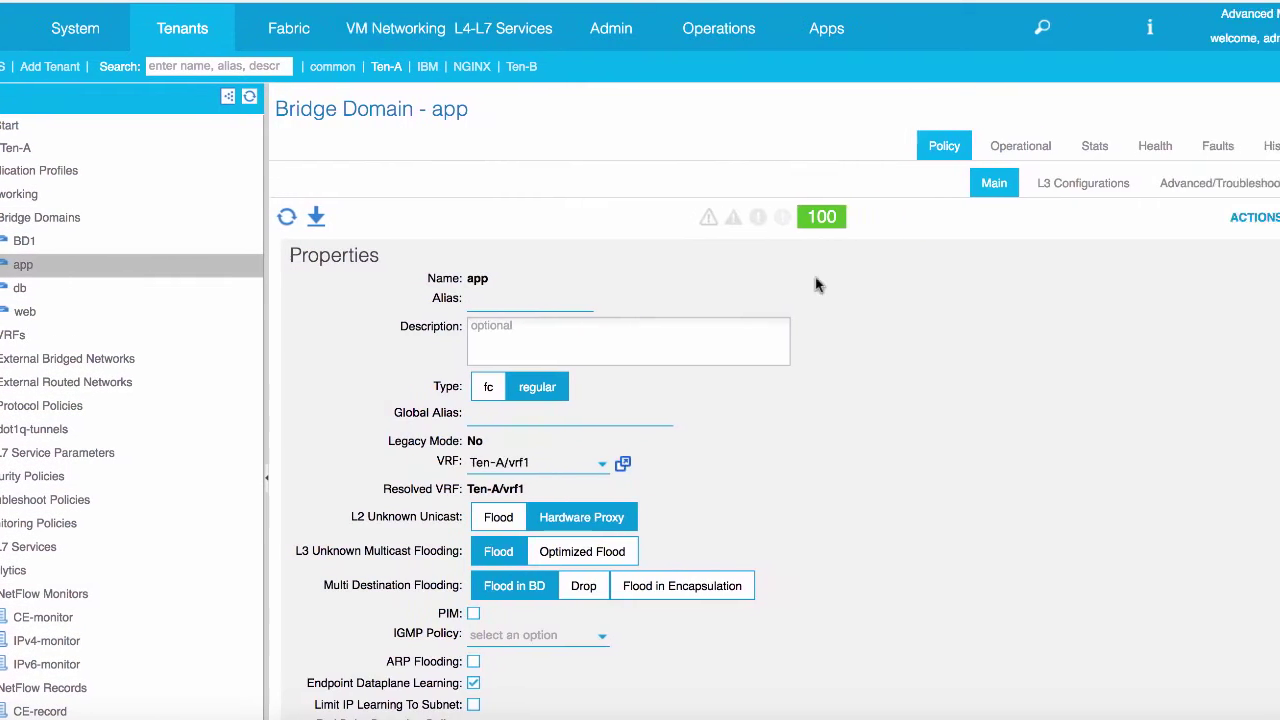
left_click(1180, 182)
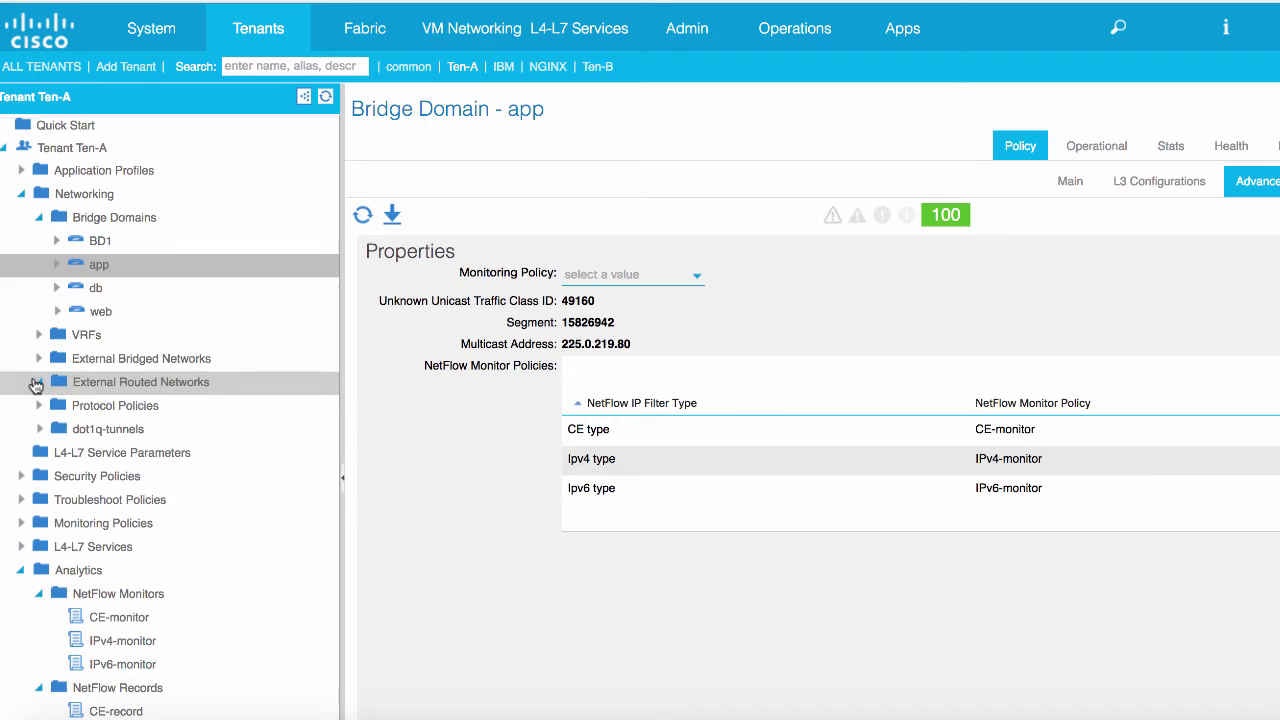
Open the fw-a ints interface profile and check its CE, IPv4 and IPv6 NetFlow monitors
left_click(36, 384)
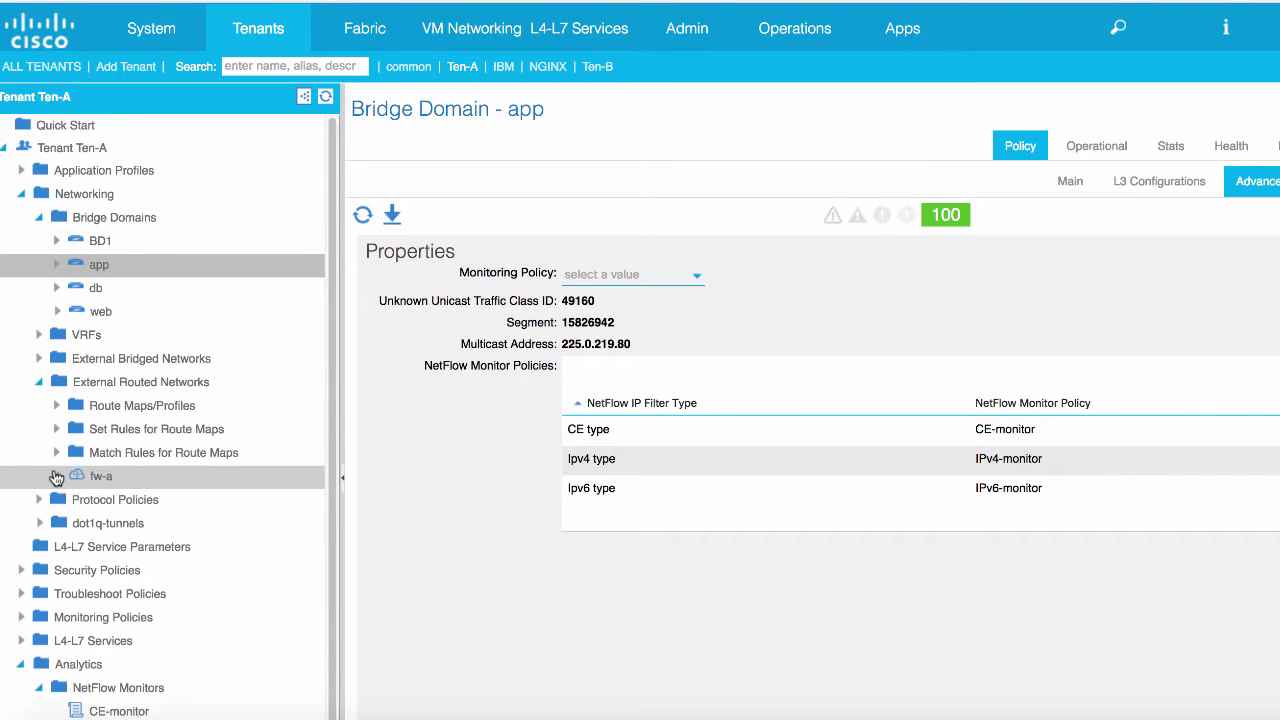
left_click(58, 478)
left_click(74, 499)
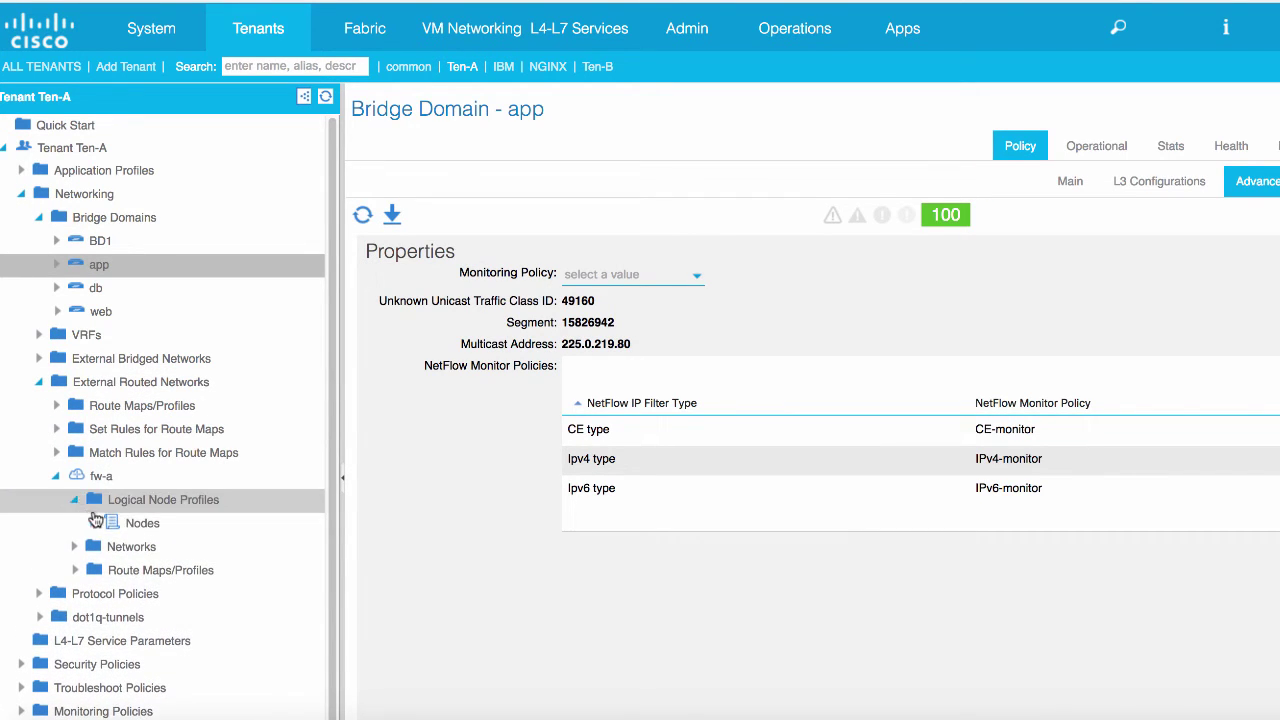
left_click(94, 523)
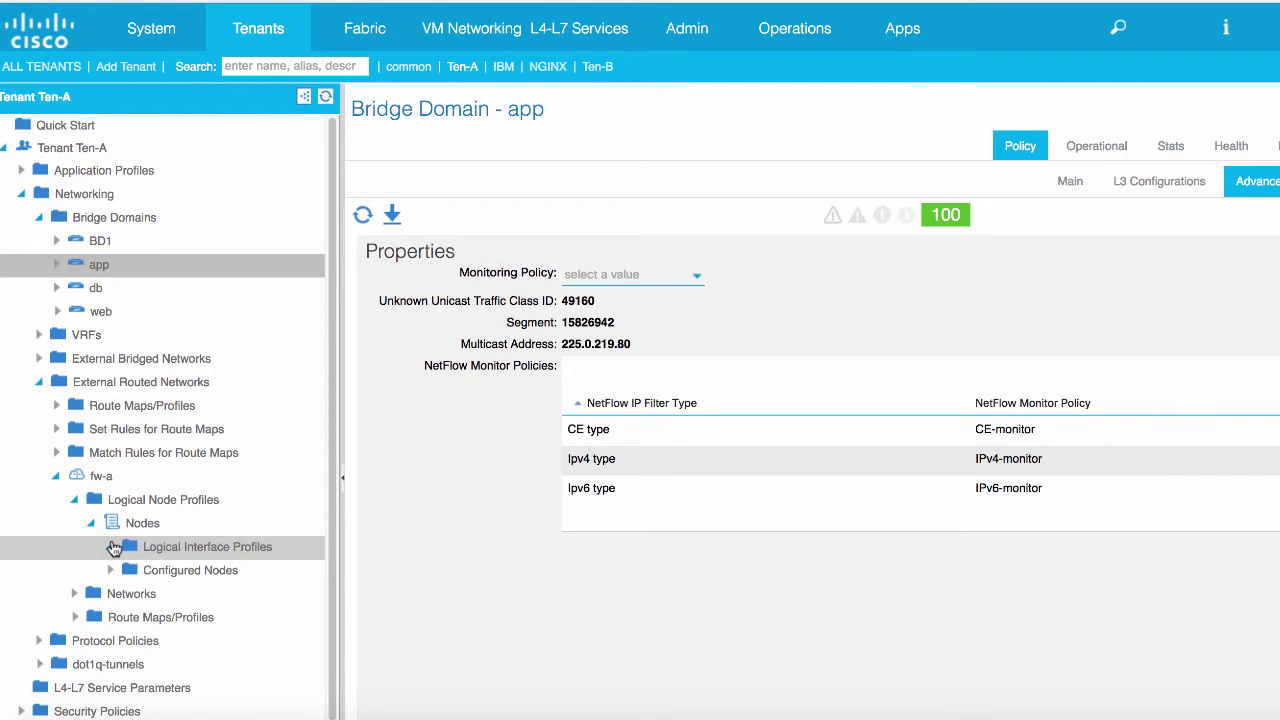
left_click(112, 546)
left_click(168, 570)
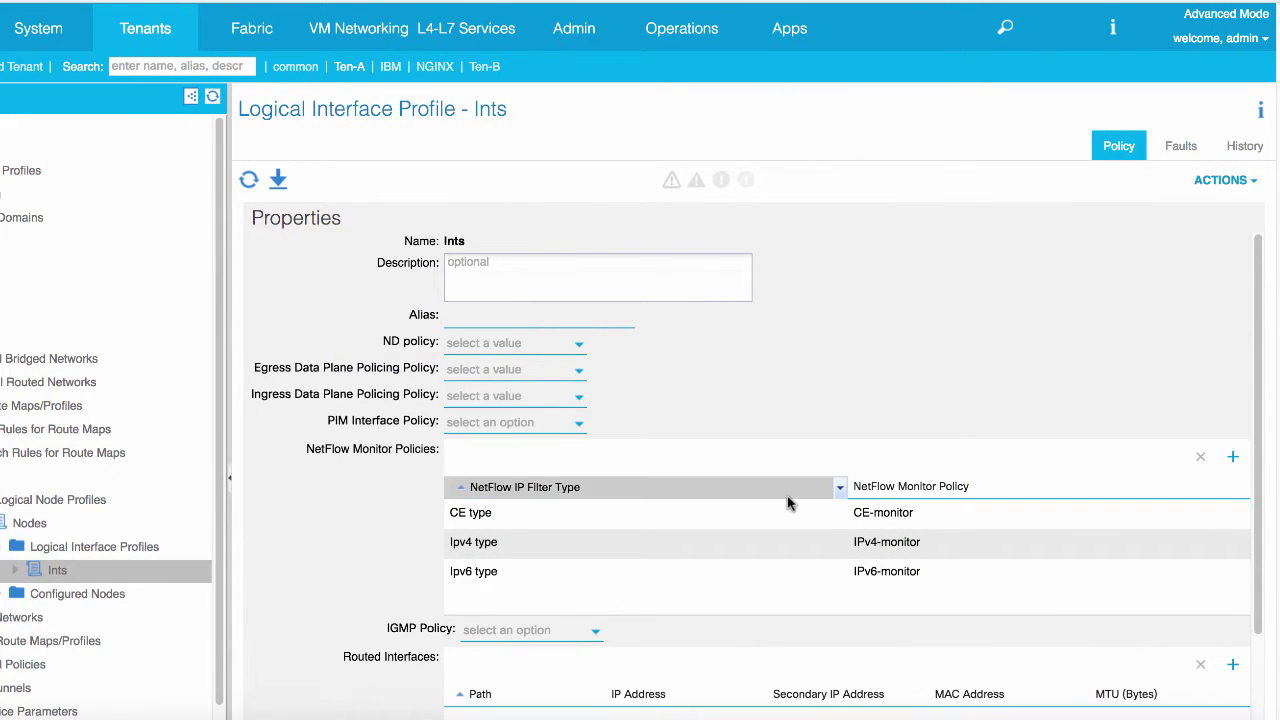
scroll(788, 503, "down", 2)
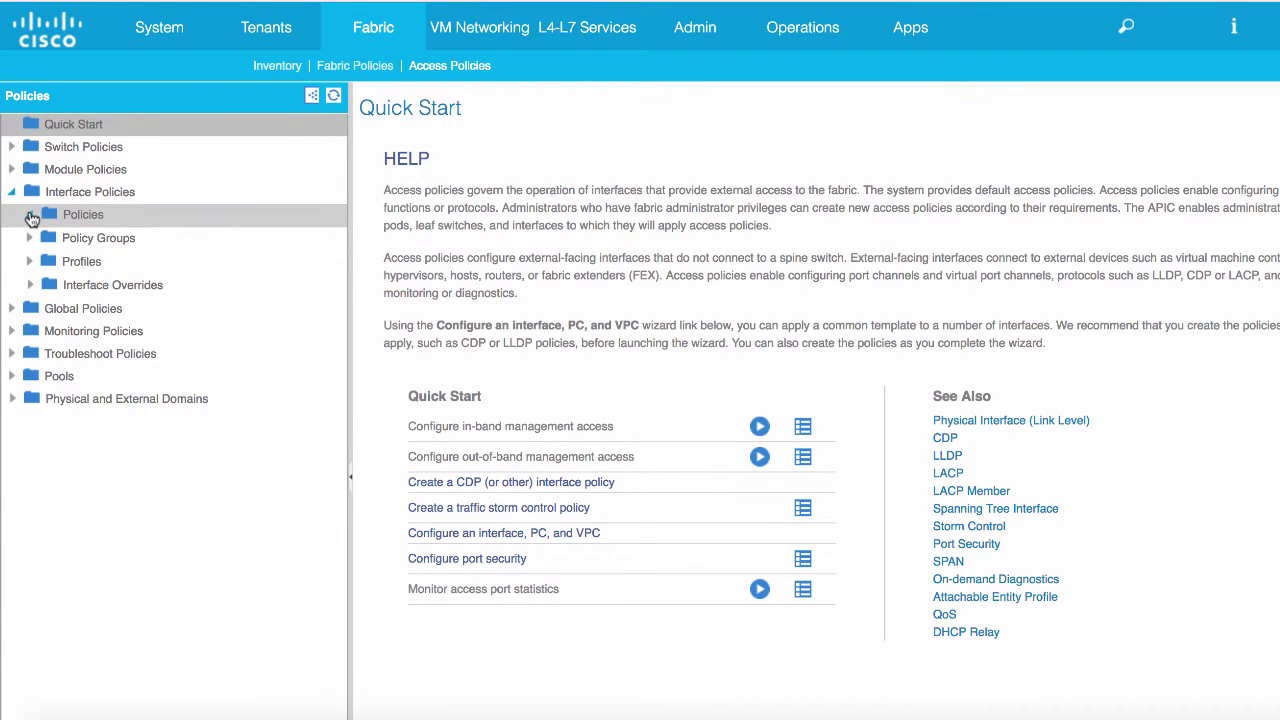
Compare the default NetFlow node policy (300 s template) with New-Netflow-Policy (60 s intervals)
left_click(30, 216)
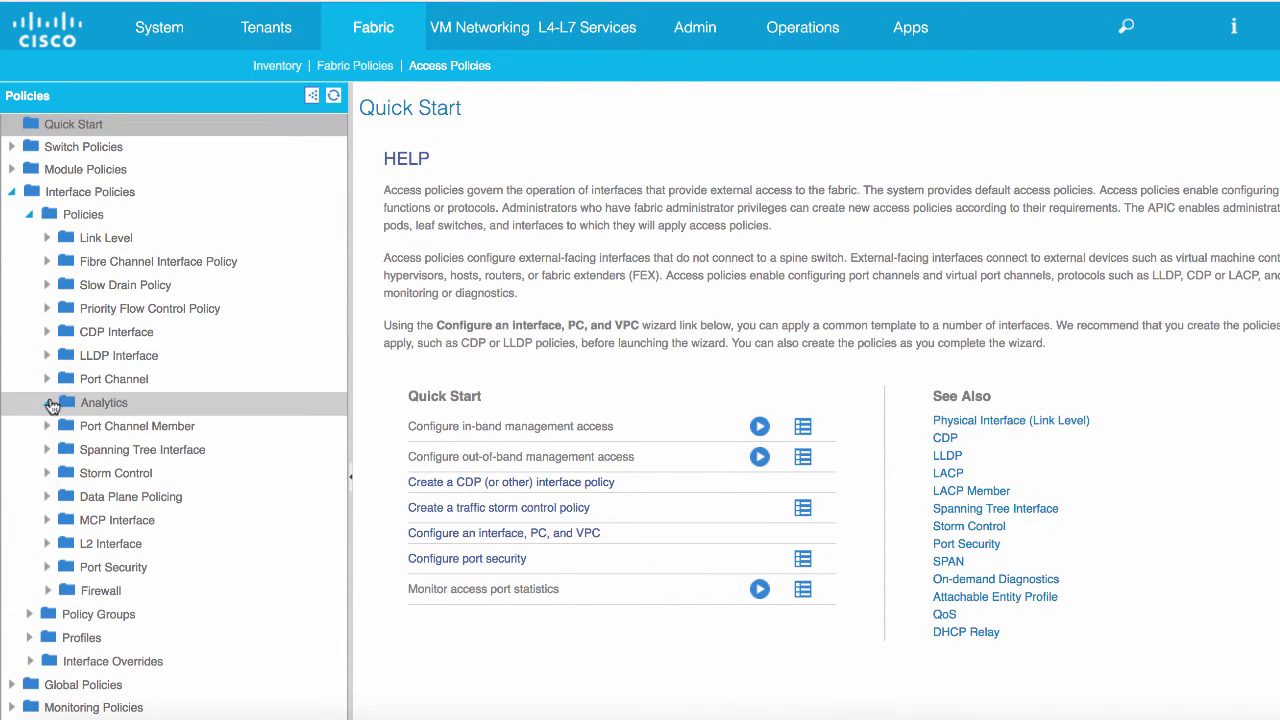
left_click(50, 404)
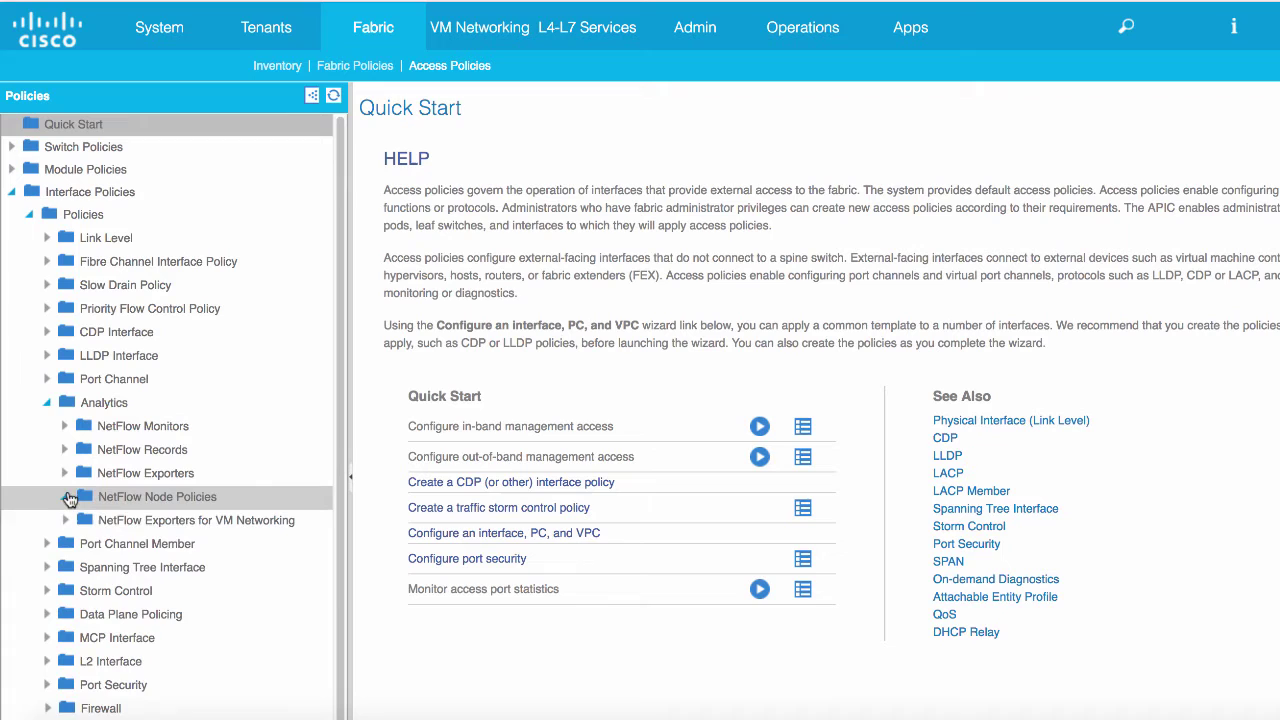
left_click(66, 497)
left_click(132, 544)
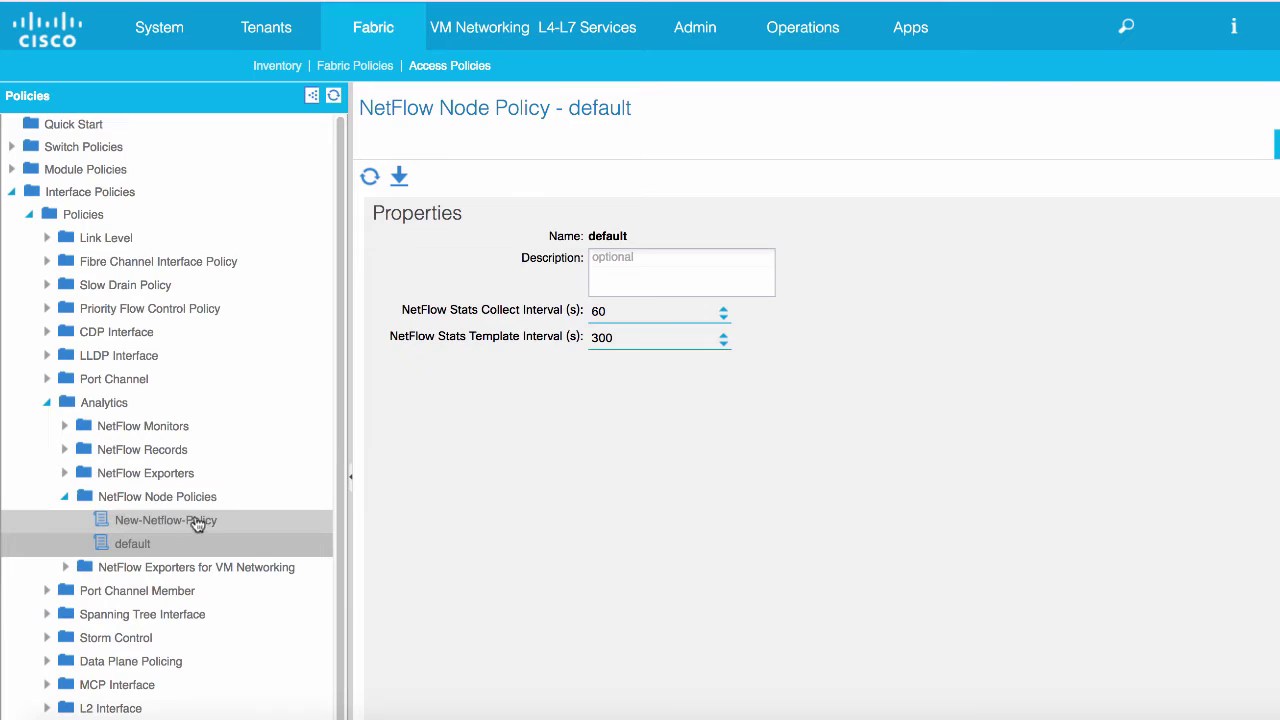
left_click(197, 523)
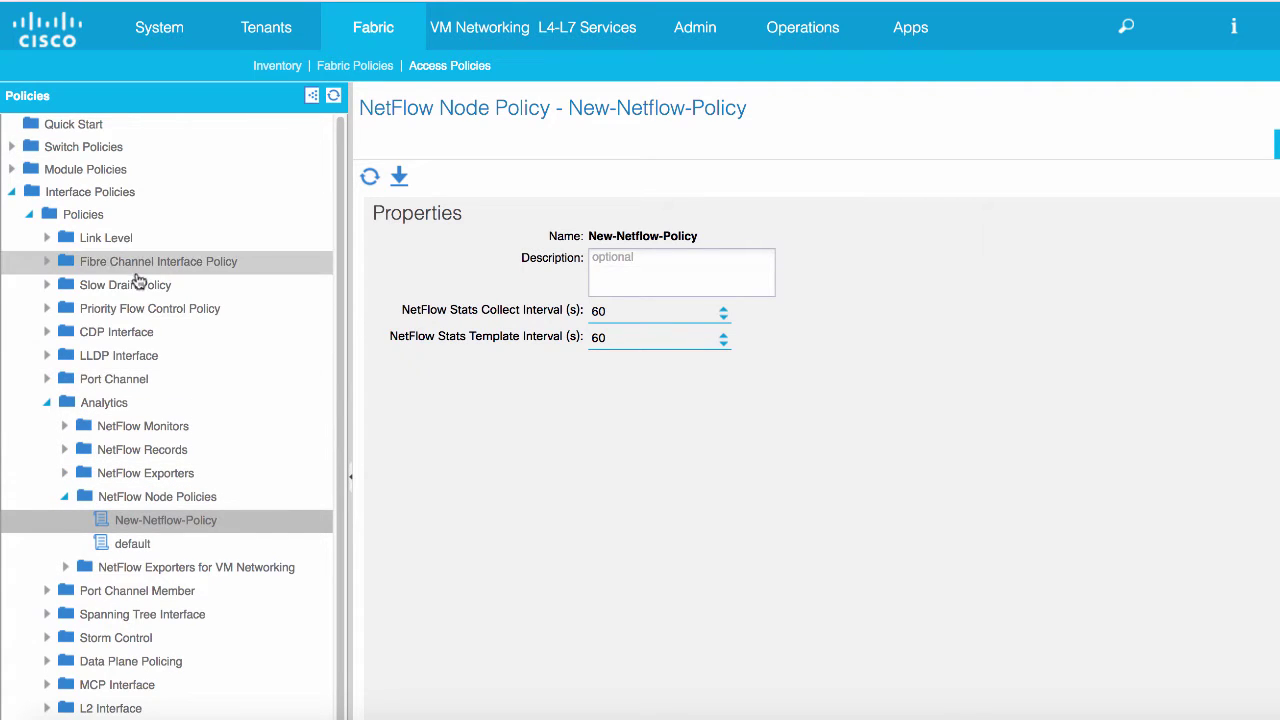
Check the Nefflow-policy switch policy group, then open leaf profile Leaf-pair-78 with its 107-108 selector
left_click(11, 148)
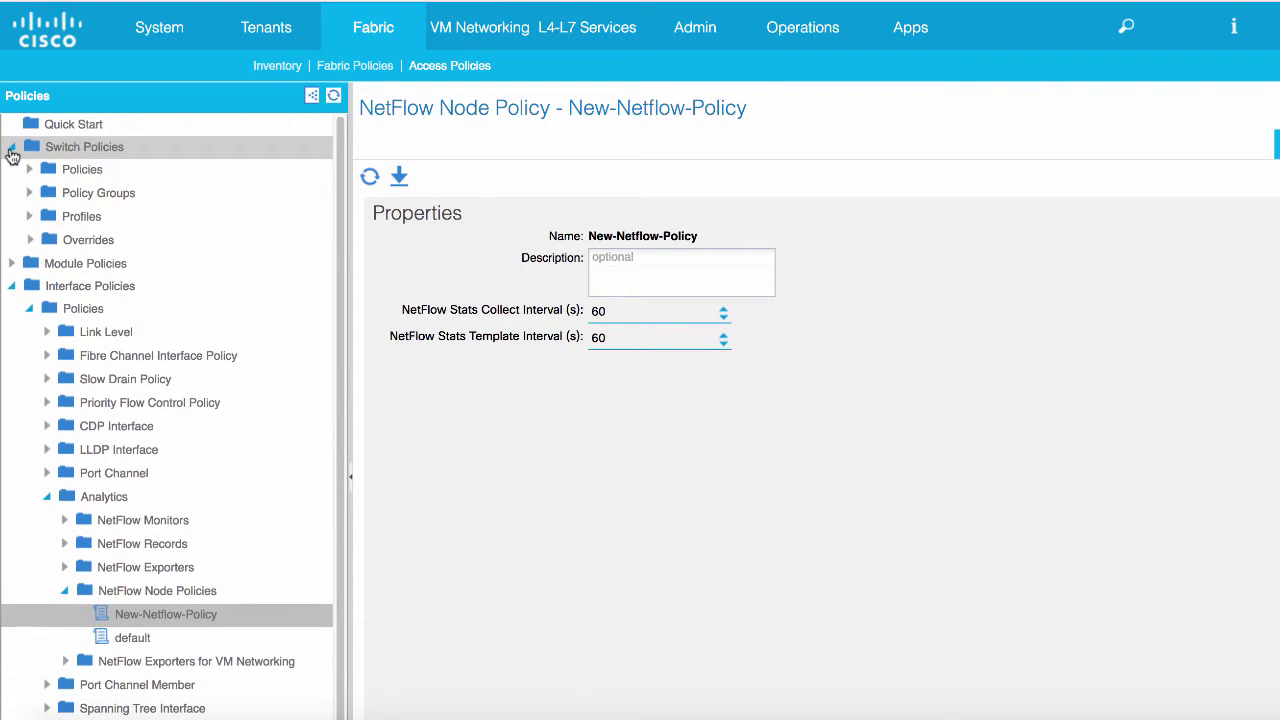
left_click(31, 218)
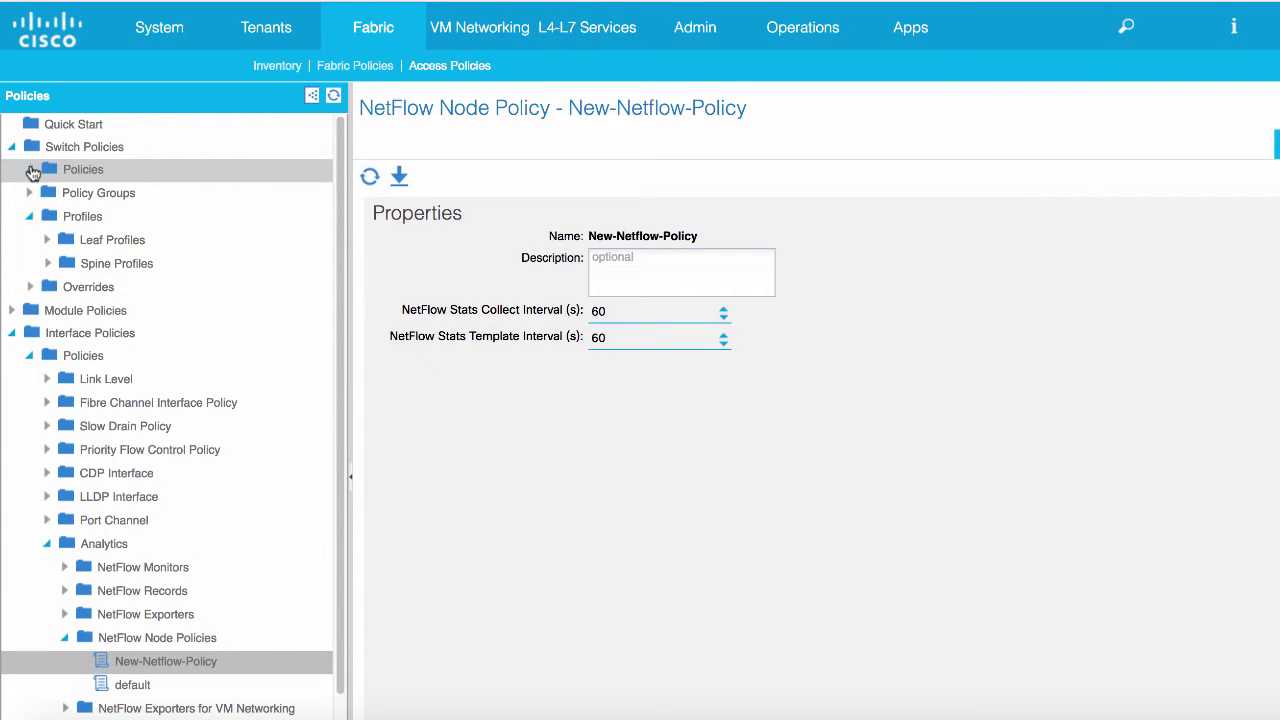
left_click(30, 170)
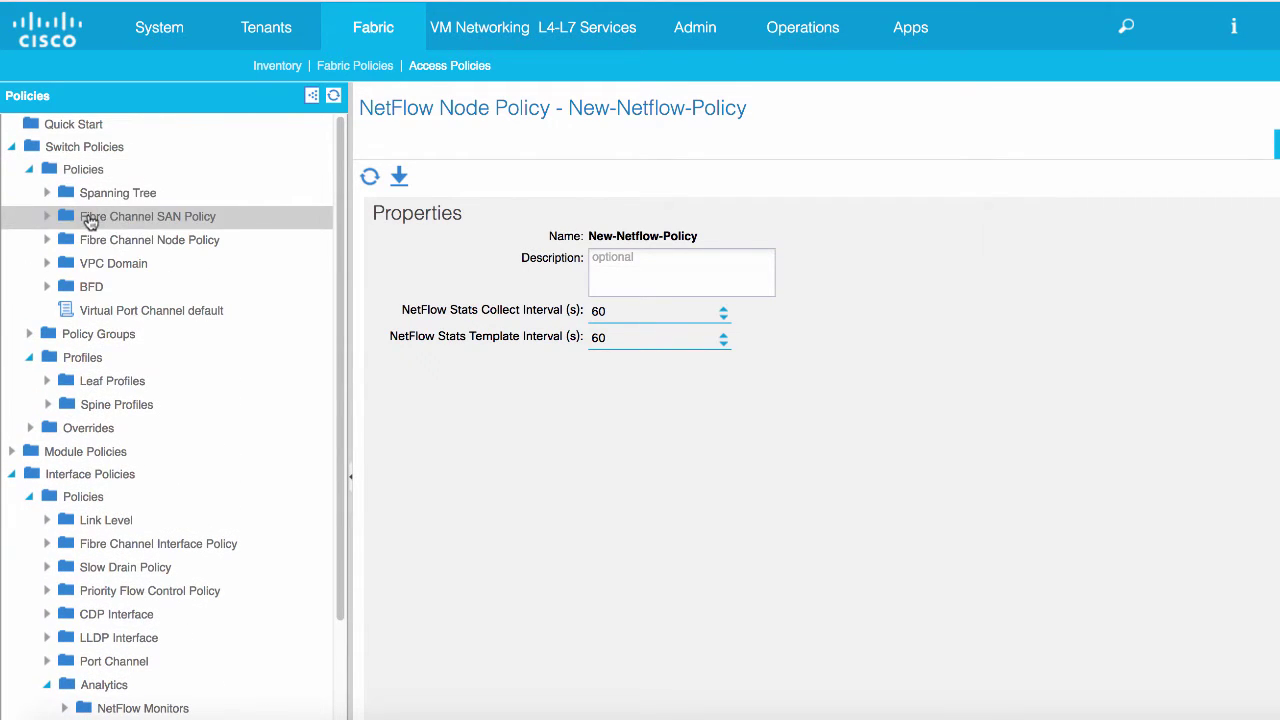
left_click(31, 334)
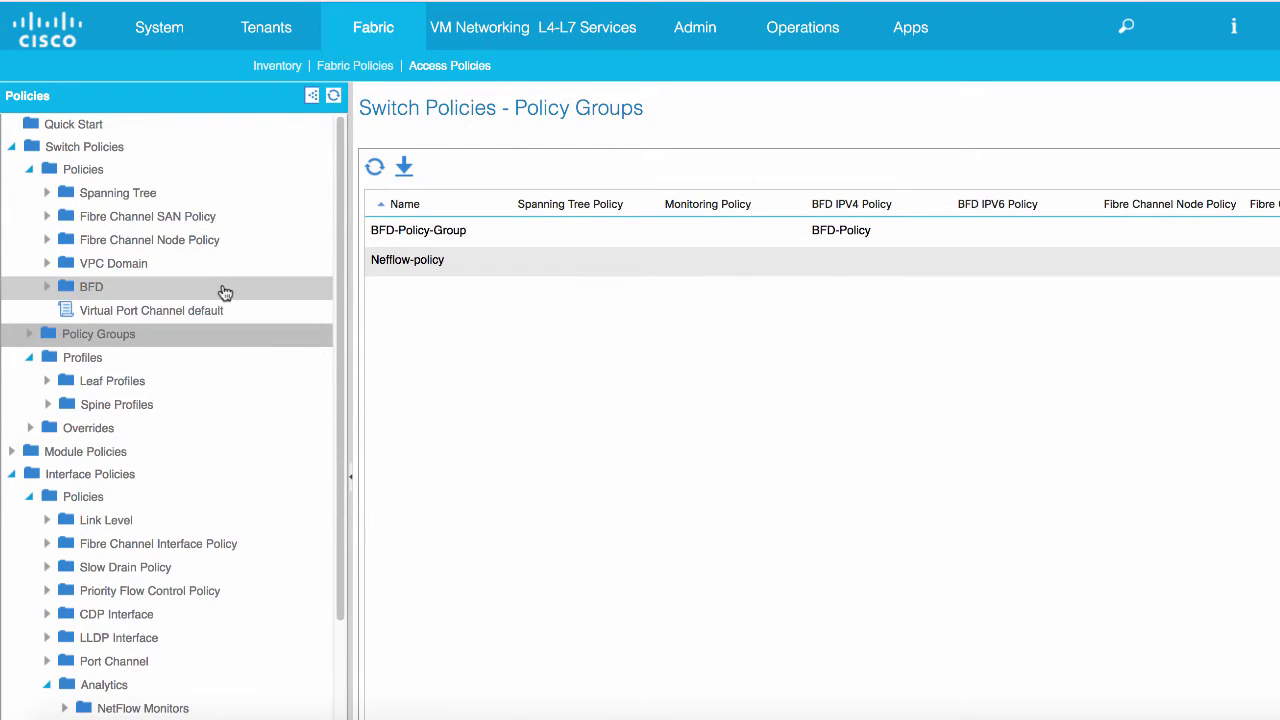
left_click(30, 336)
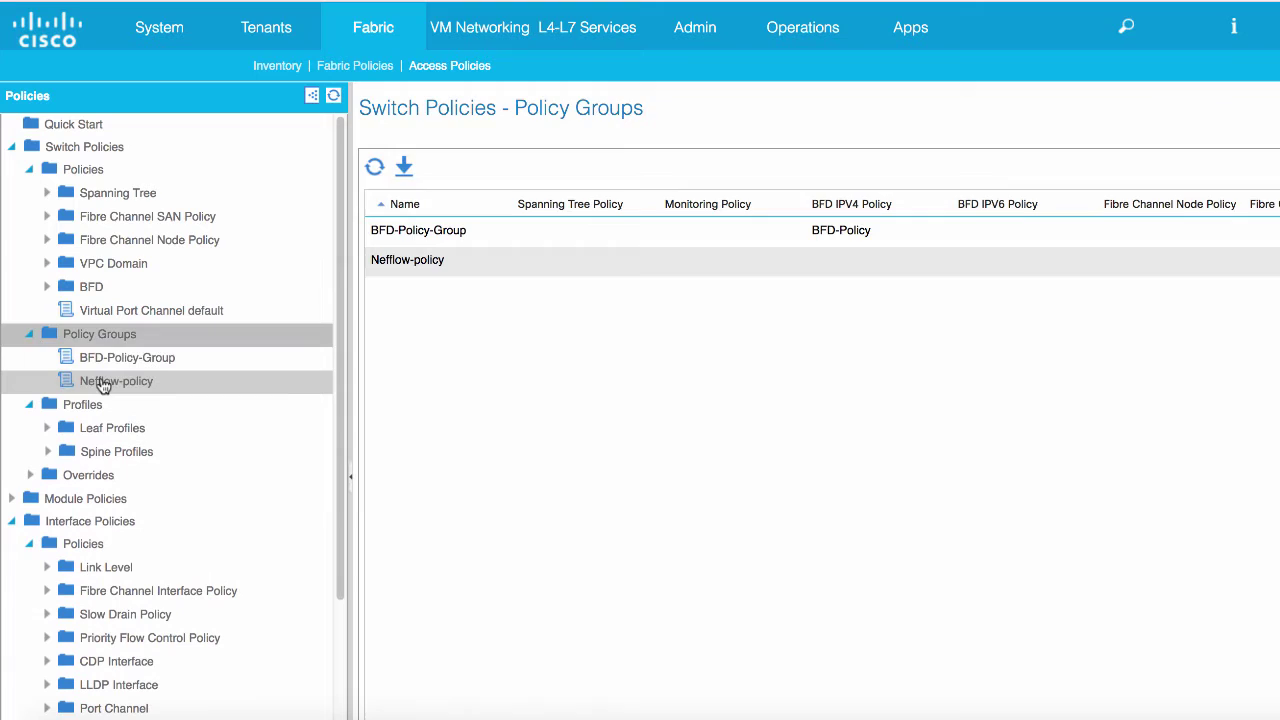
left_click(104, 383)
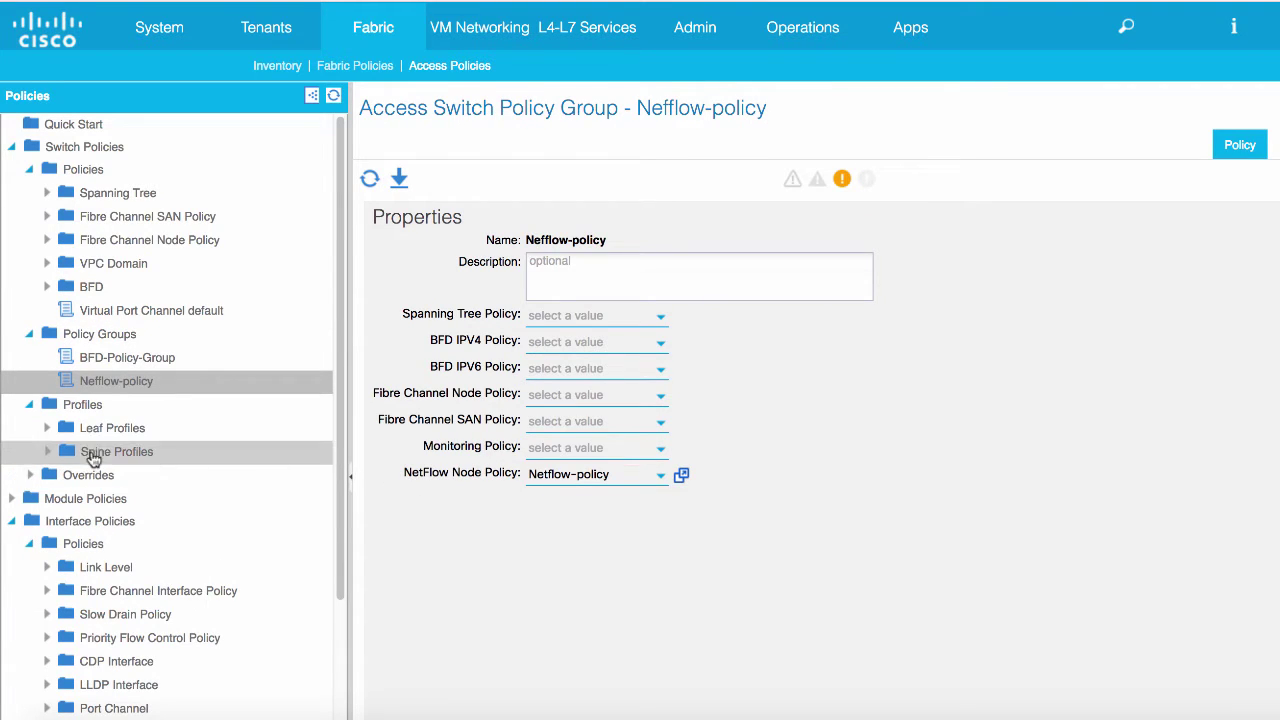
left_click(48, 429)
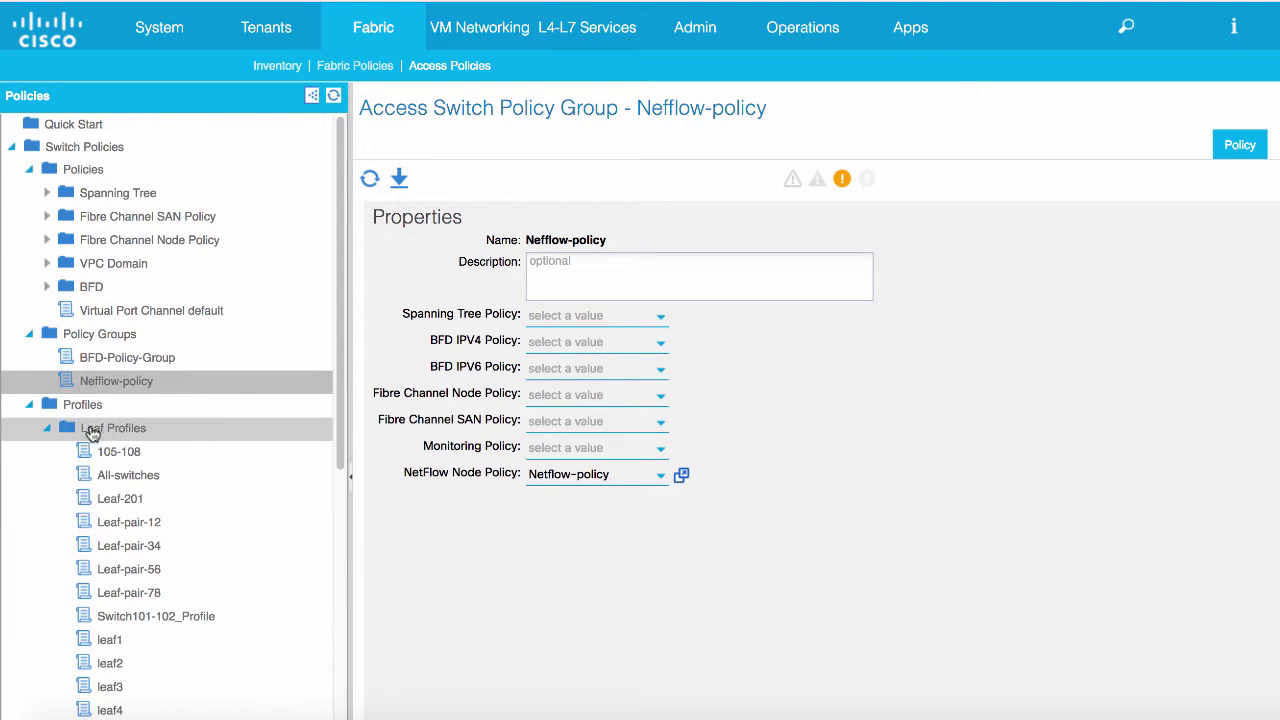
left_click(156, 594)
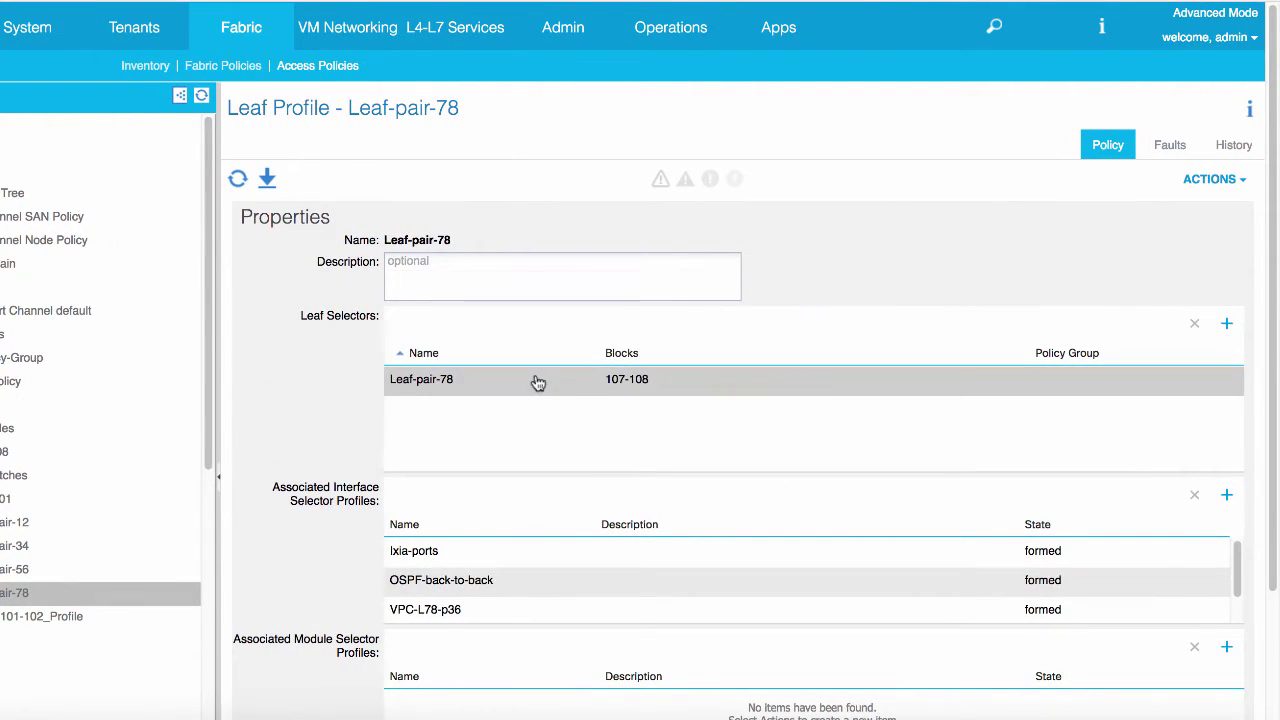
Assign the Nefflow-policy policy group to Leaf-pair-78's 107-108 leaf selector
left_click(1117, 387)
left_click(1126, 389)
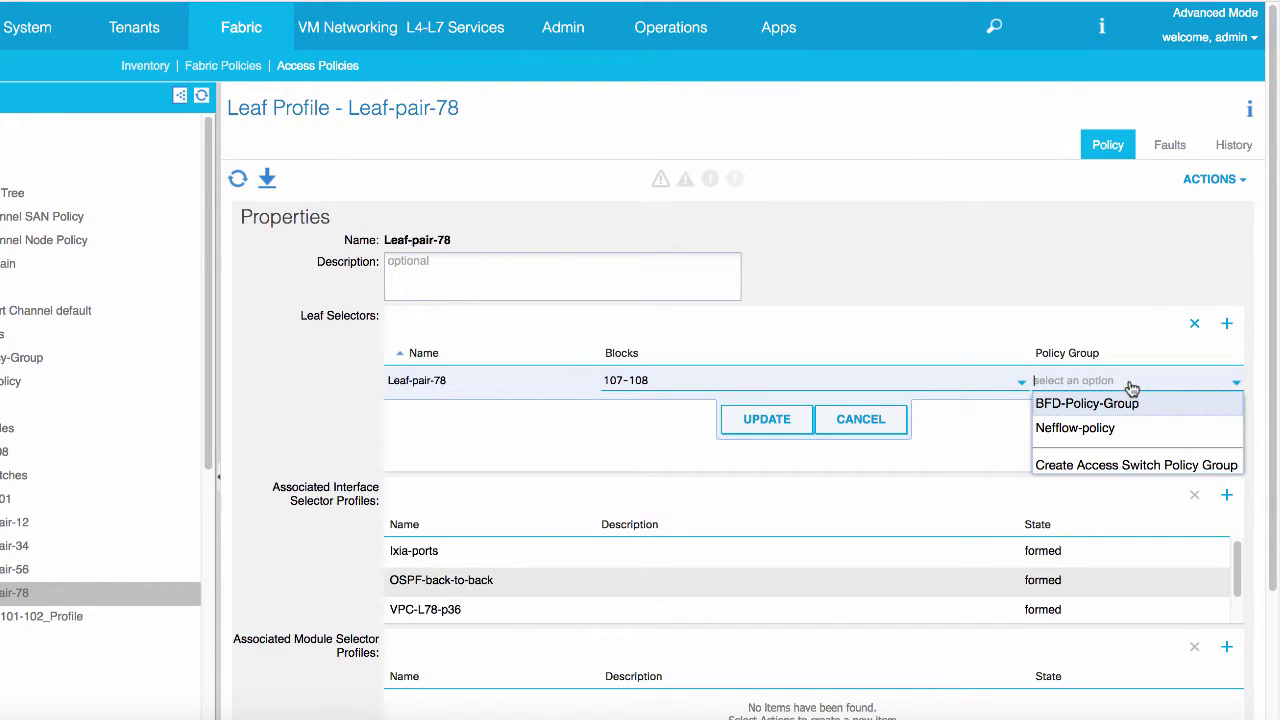
left_click(1075, 428)
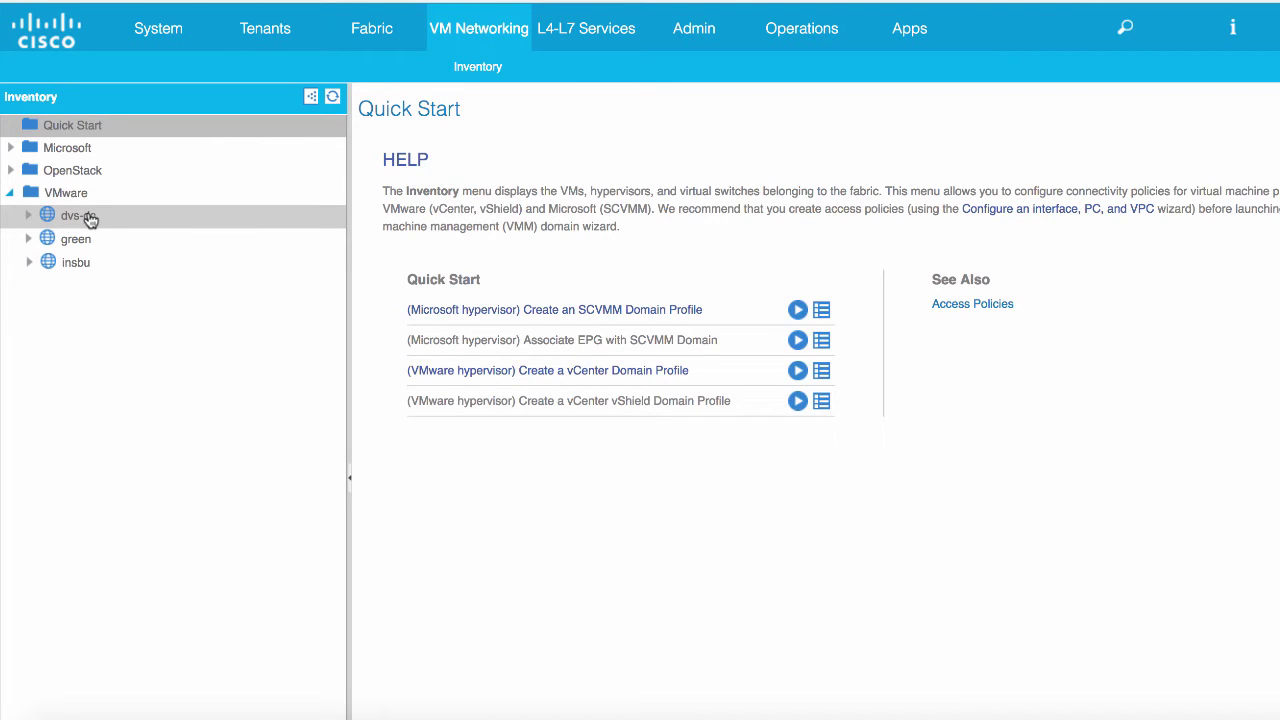
Open the dvs-dc VMware domain and scroll down to its unset VSwitch Policies
left_click(88, 218)
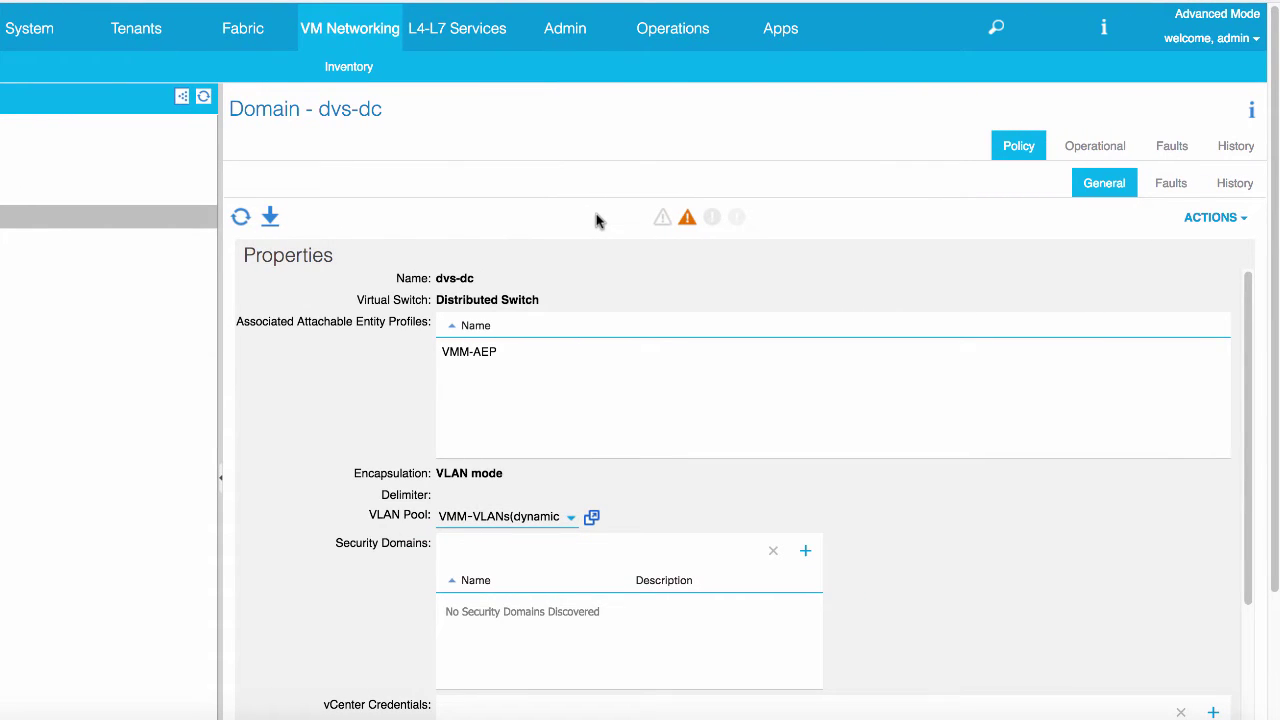
scroll(596, 221, "down", 5)
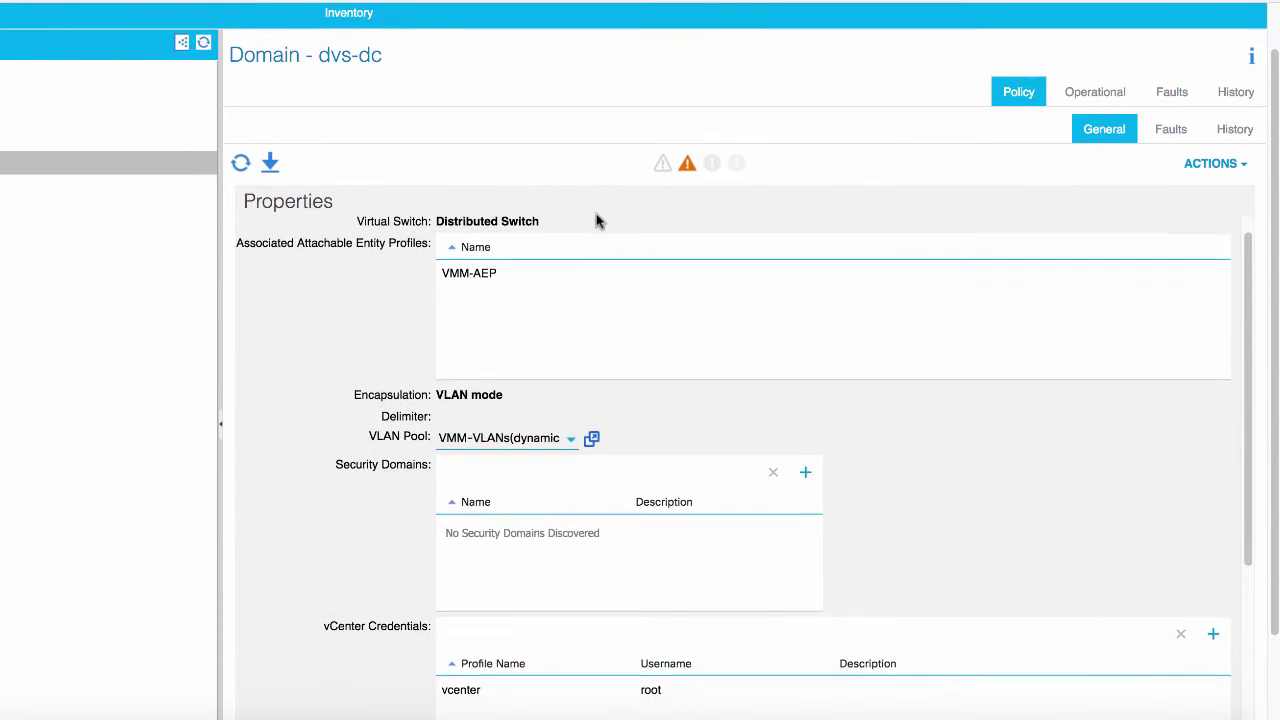
scroll(598, 222, "down", 10)
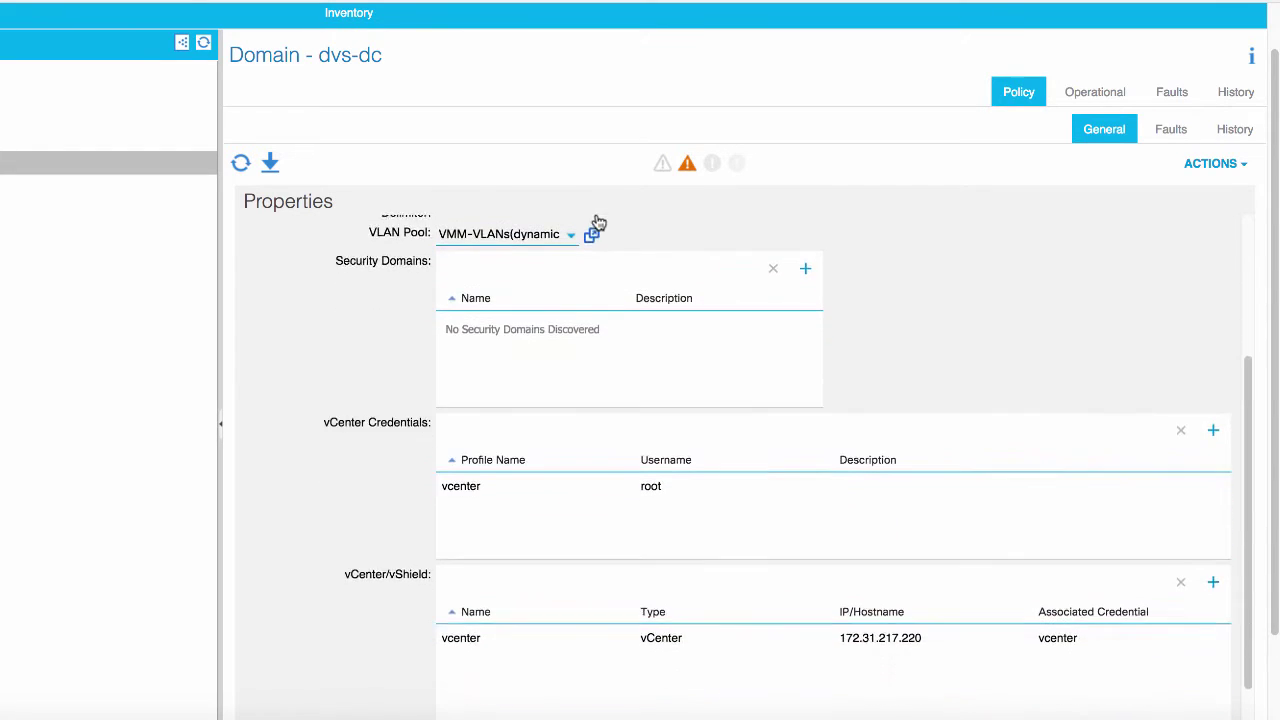
scroll(596, 221, "down", 2)
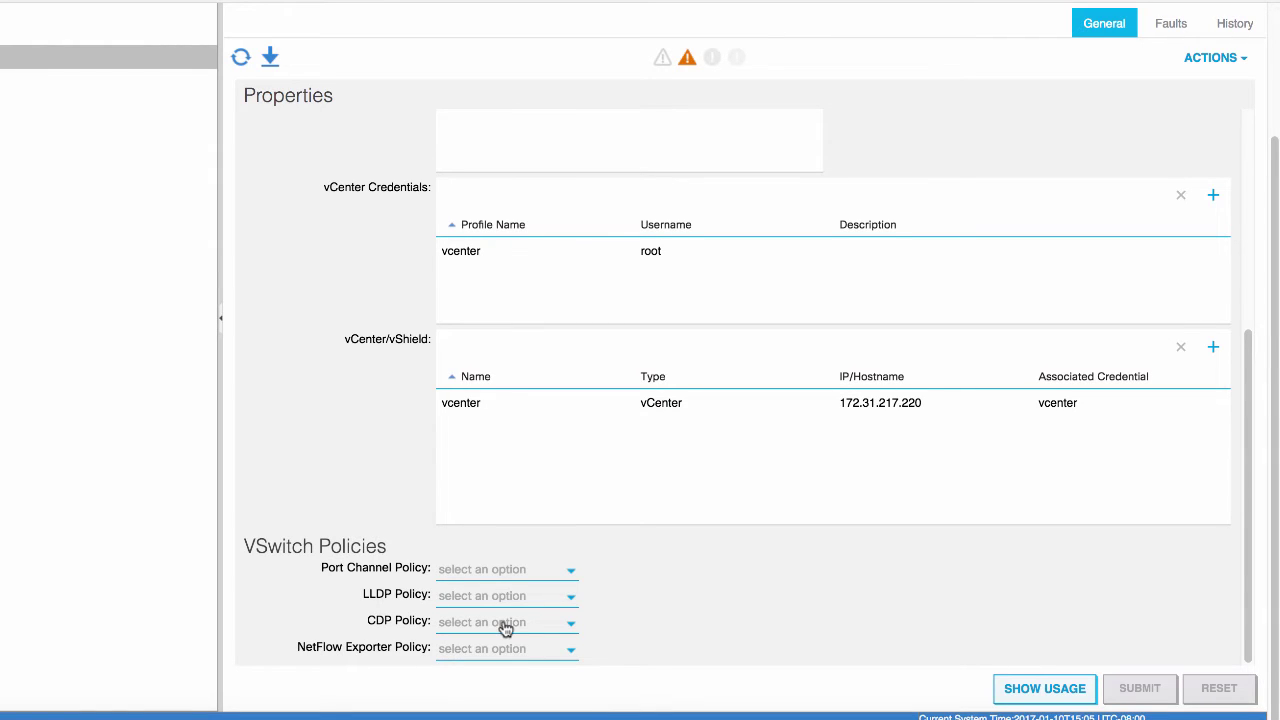
Create NetFlow exporter dvs-exporter-policy with destination 172.18.239.12, port 2055 and source IP 1.1.1.1
left_click(572, 650)
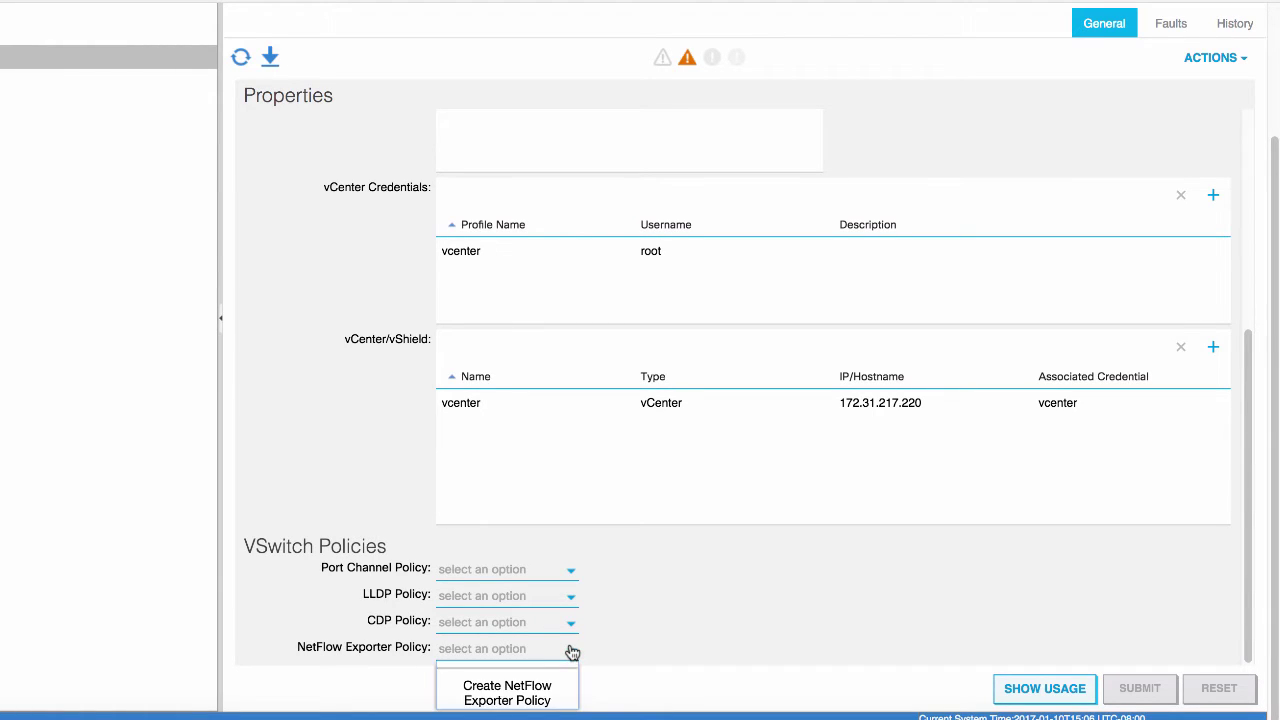
left_click(529, 689)
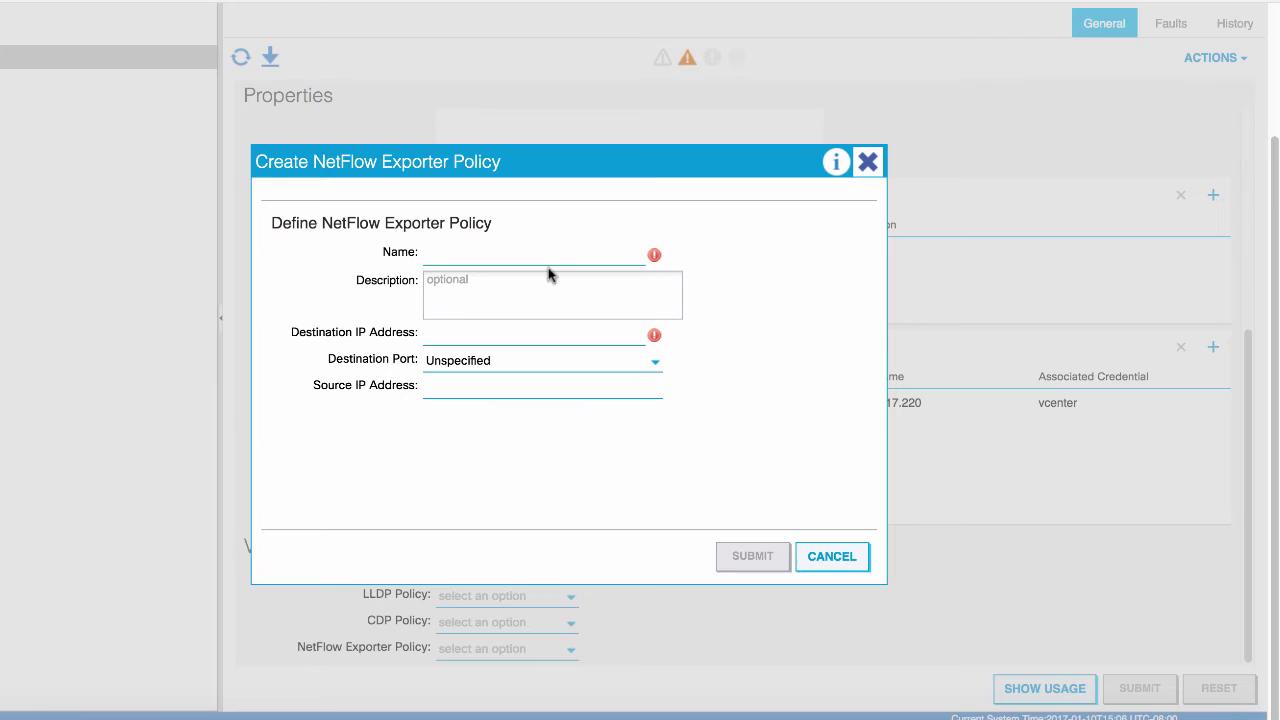
type("dvs-exporter-policy")
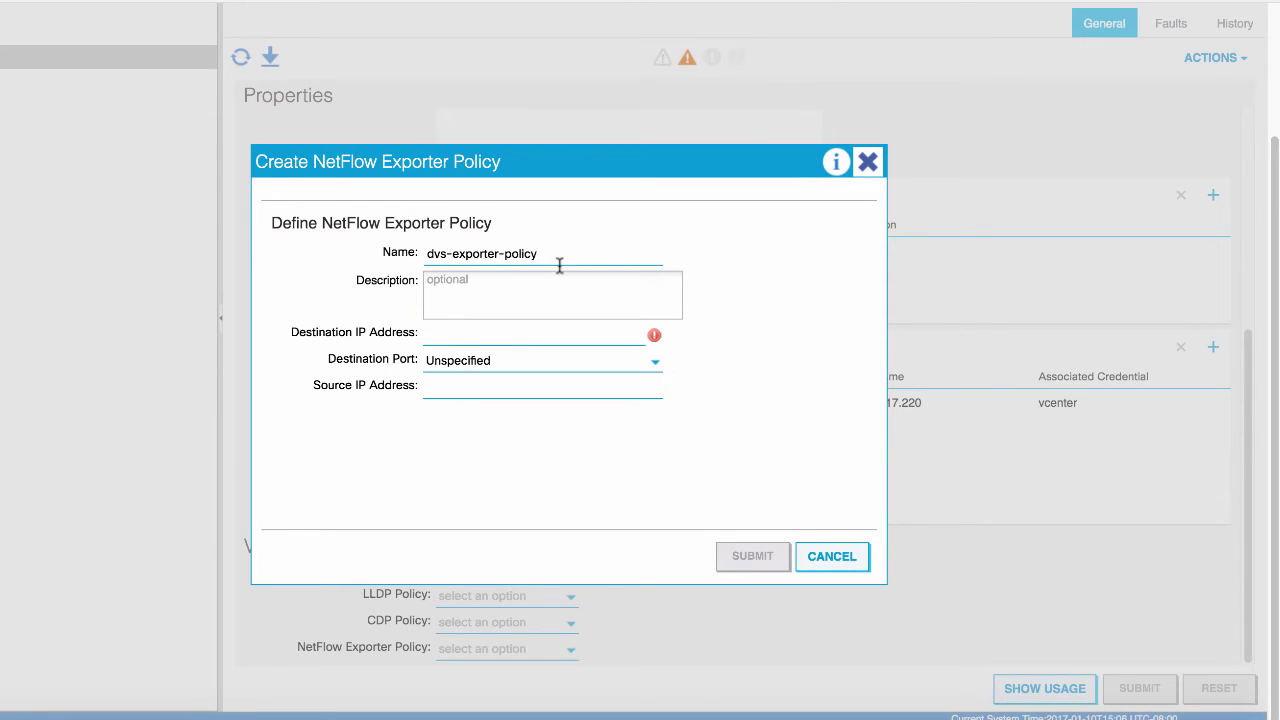
left_click(570, 334)
type("172.18.239.12")
left_click(536, 362)
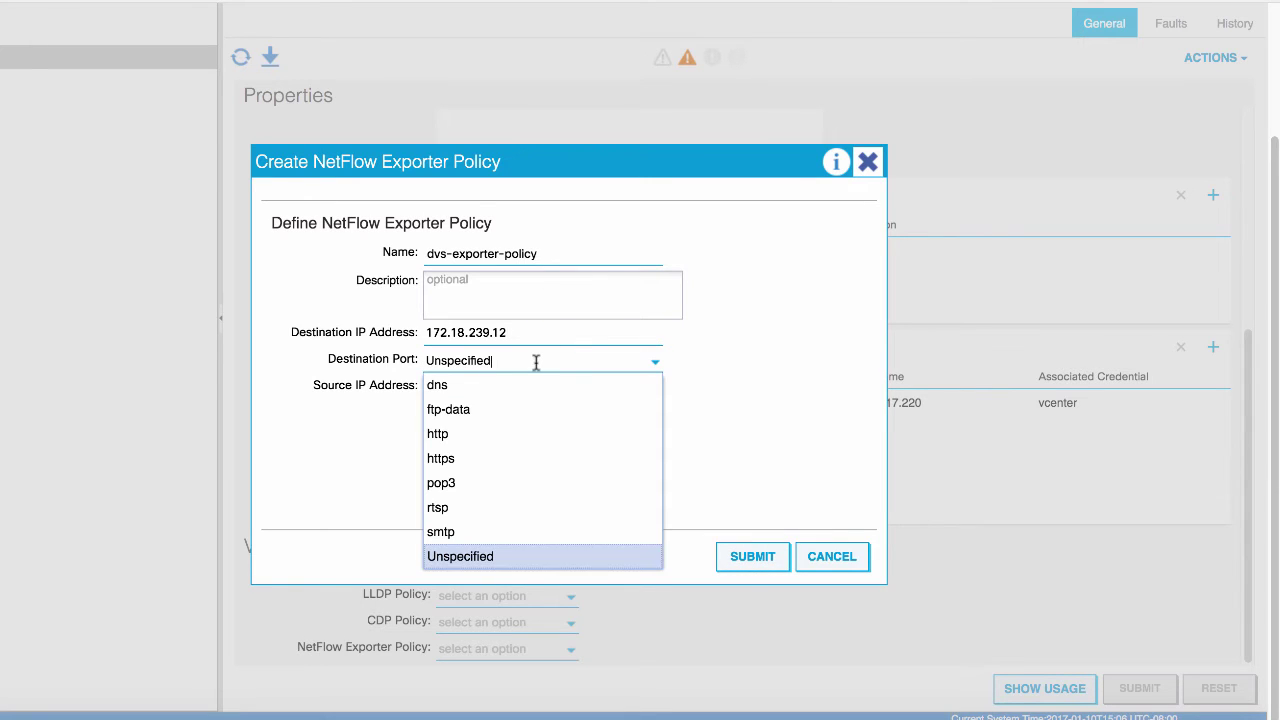
left_click_drag(536, 362, 426, 360)
type("2055")
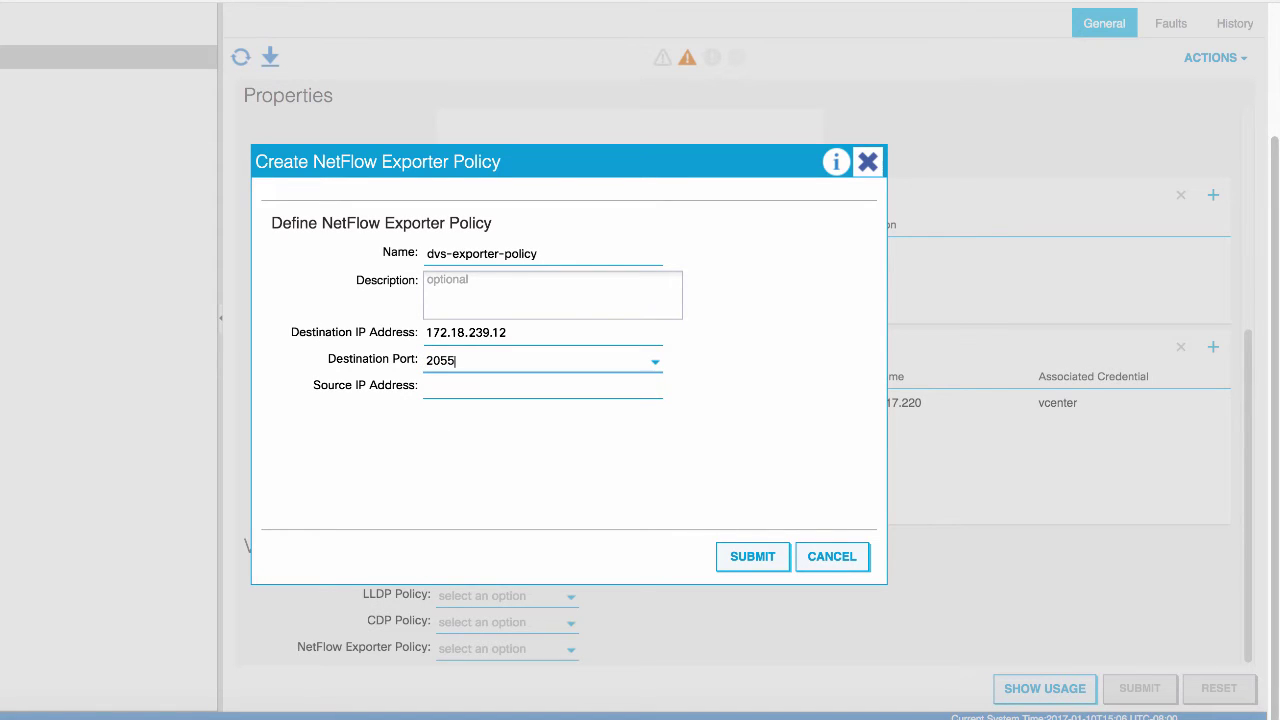
left_click(506, 389)
type("1.1.")
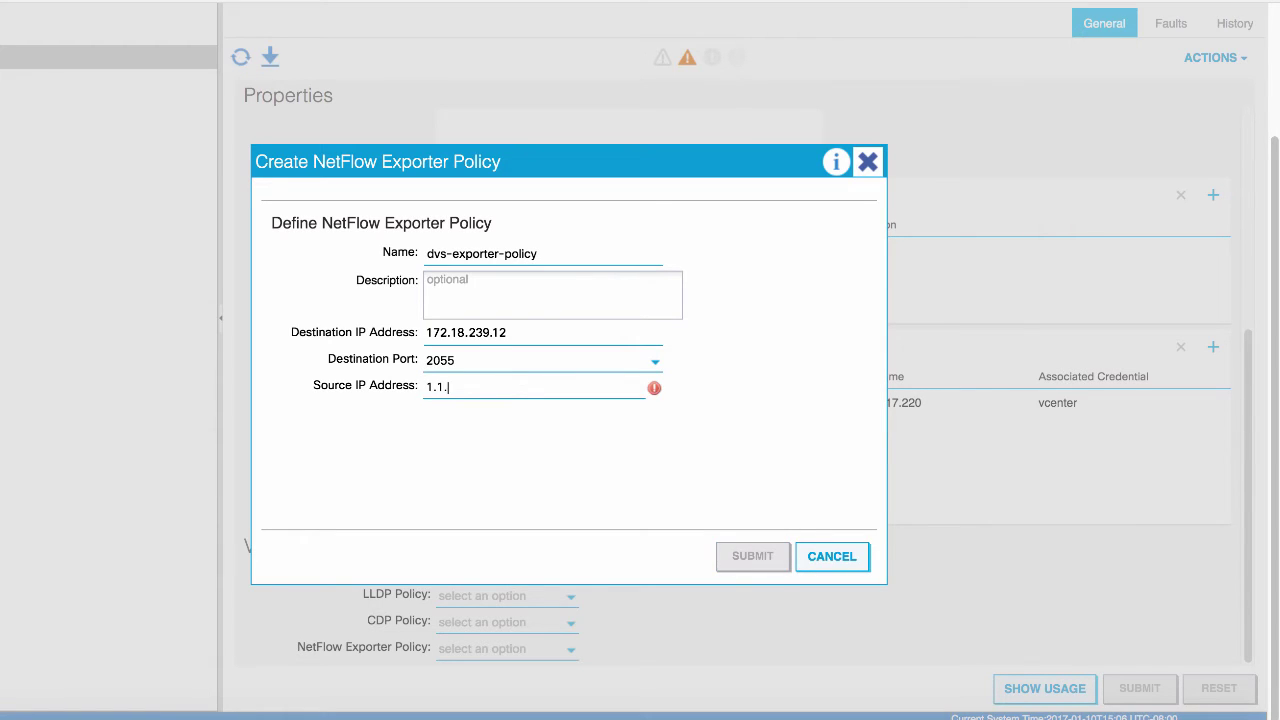
type("1.1")
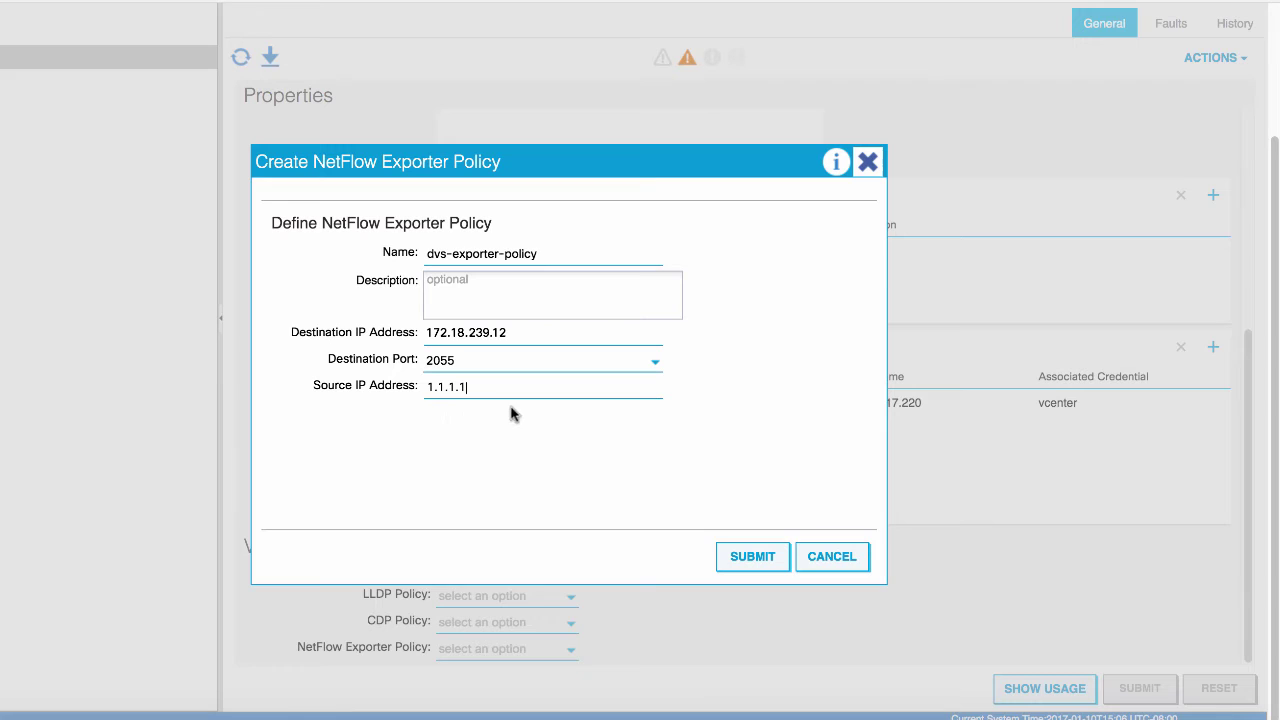
left_click(758, 557)
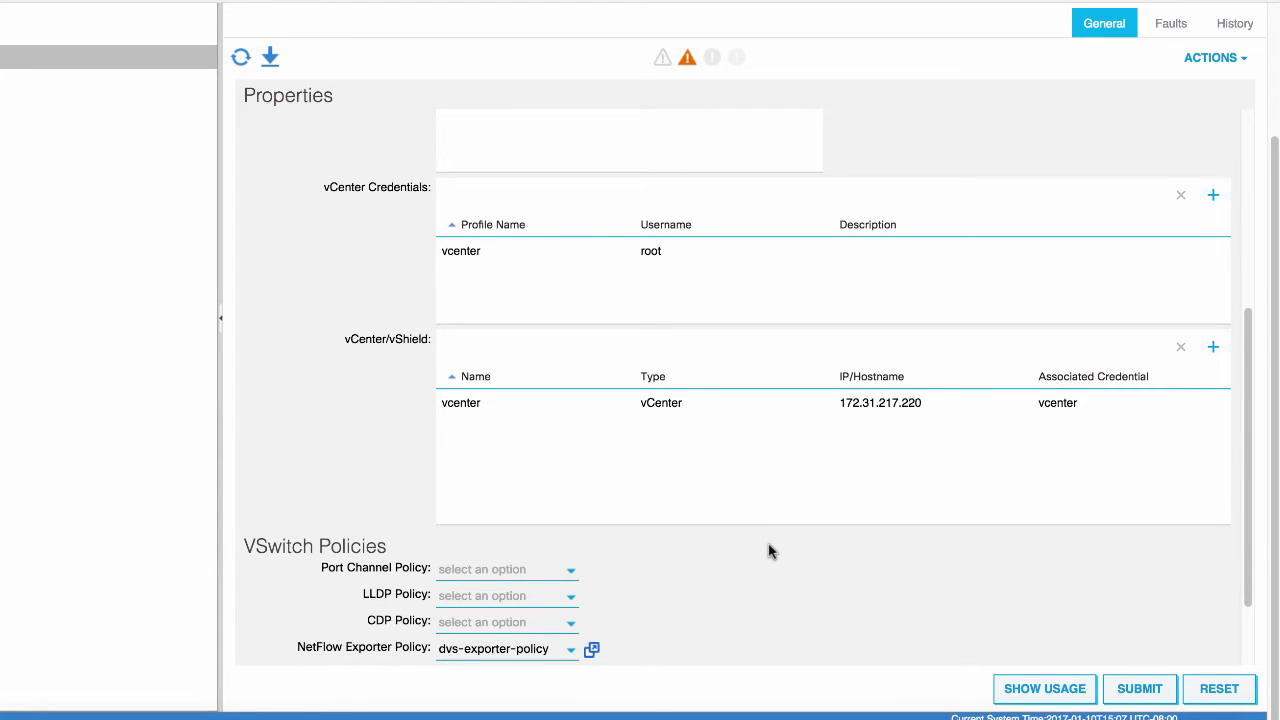
Keep default exporter parameters and submit dvs-dc using dvs-exporter-policy
scroll(769, 551, "down", 3)
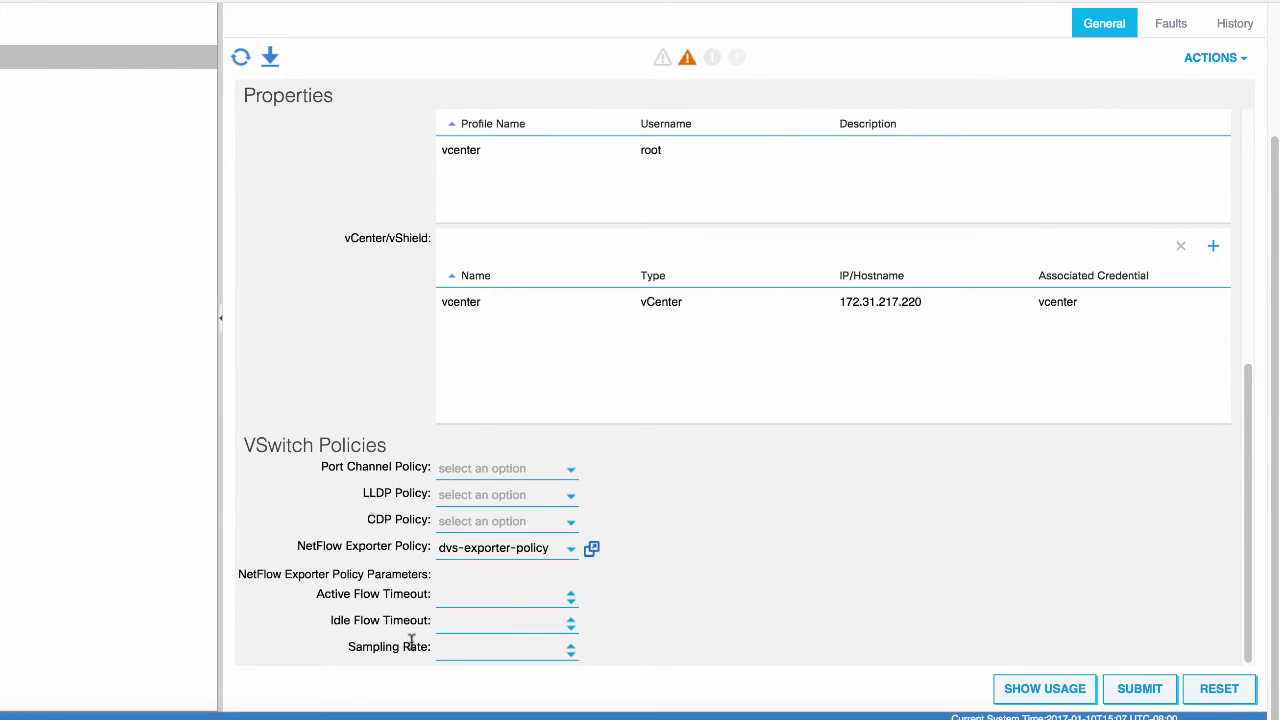
left_click(1141, 686)
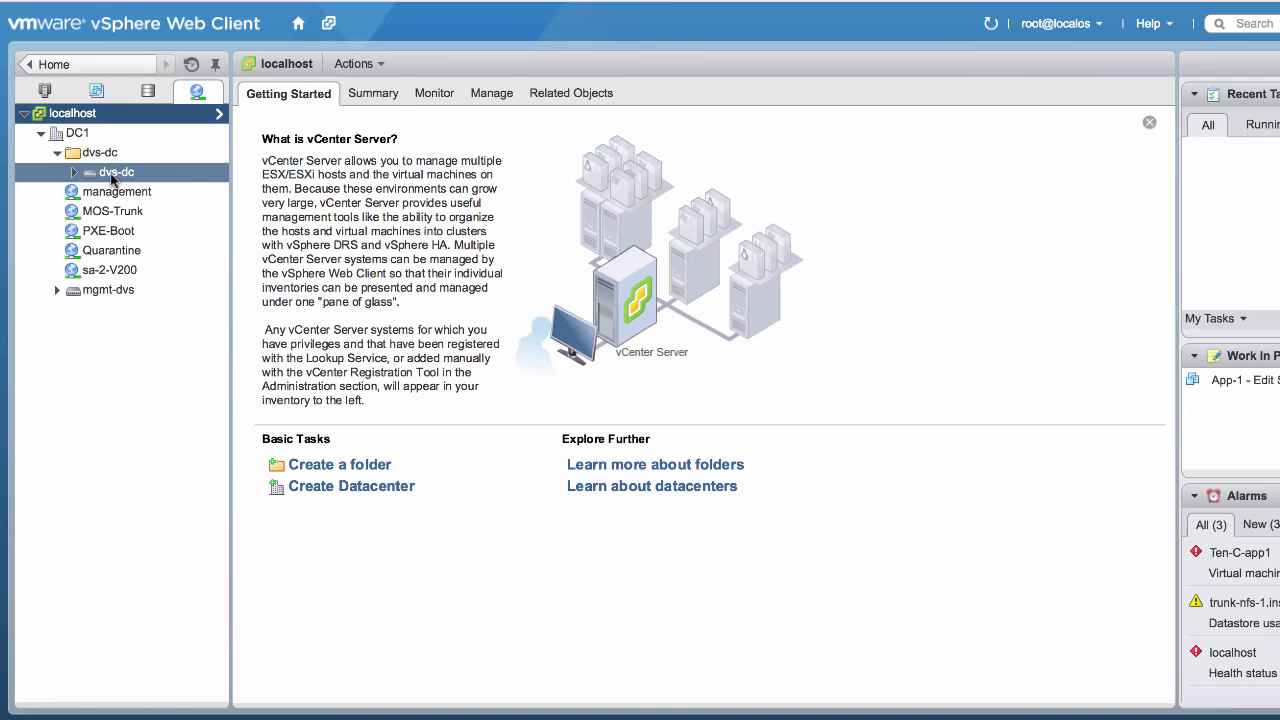
In vSphere, confirm dvs-dc's NetFlow settings: collector 172.18.239.12:2055, switch IP 1.1.1.1
right_click(114, 176)
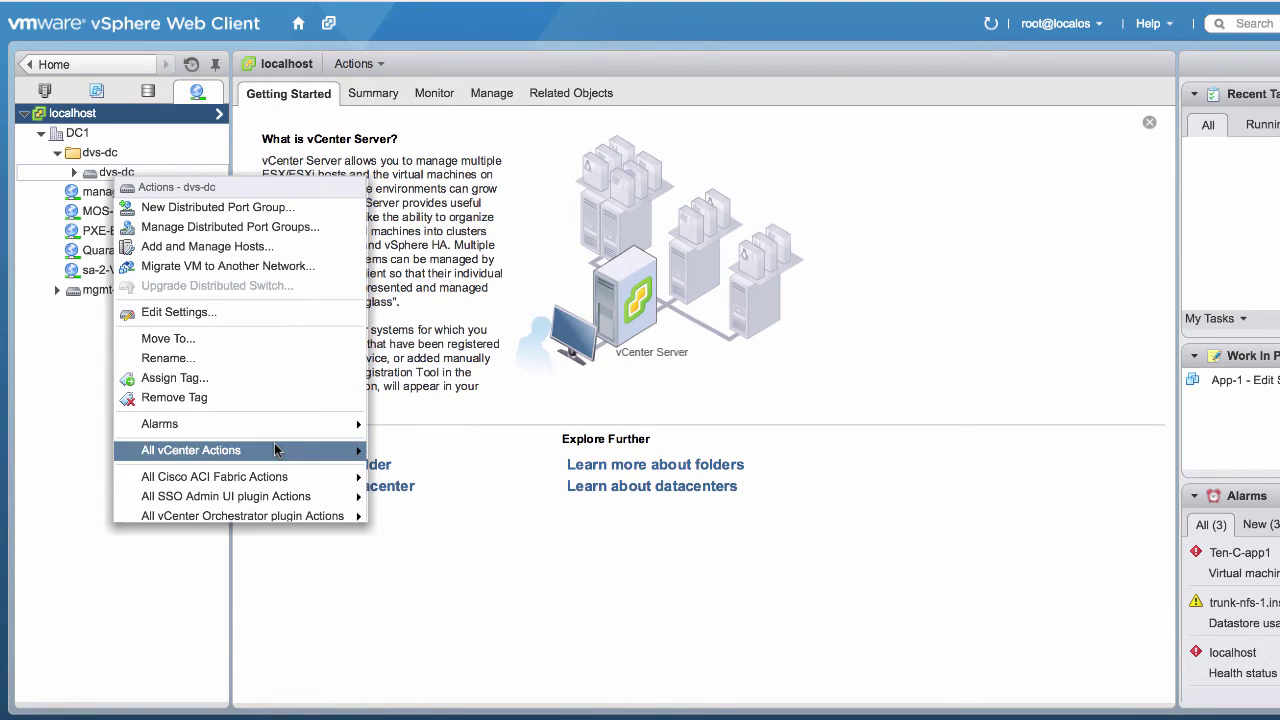
mouse_move(276, 451)
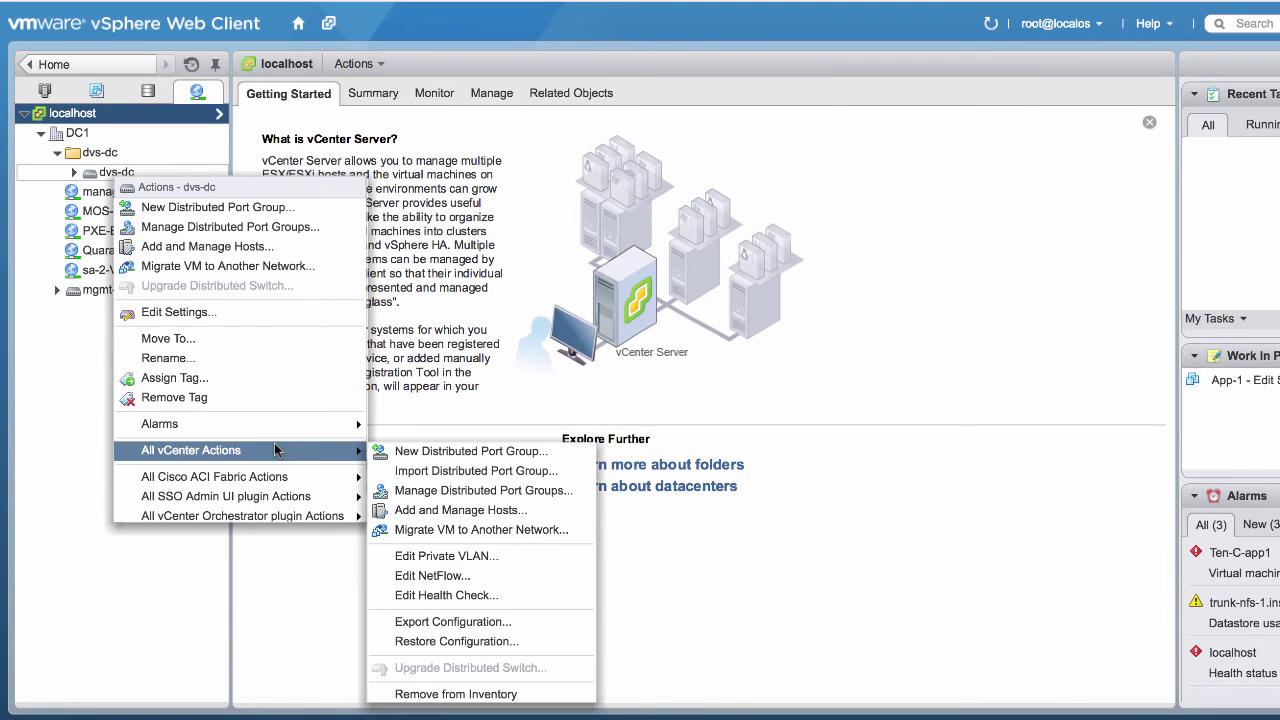
left_click(459, 575)
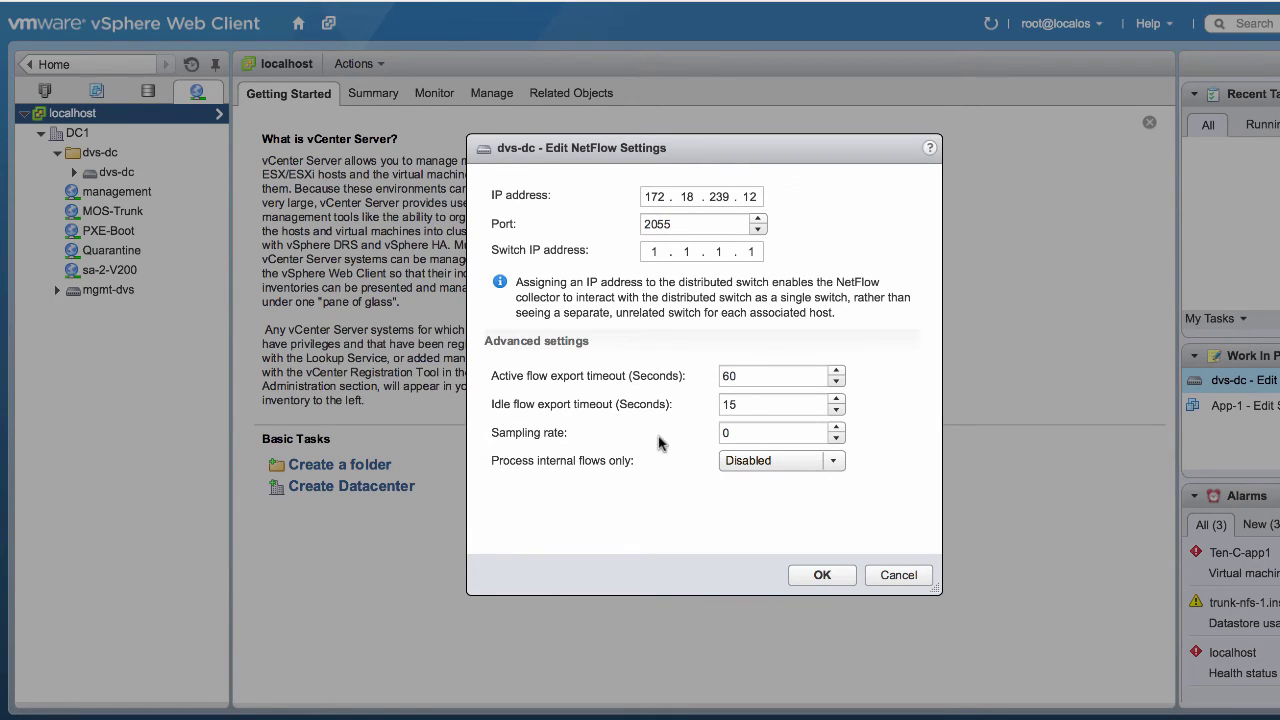
left_click(824, 575)
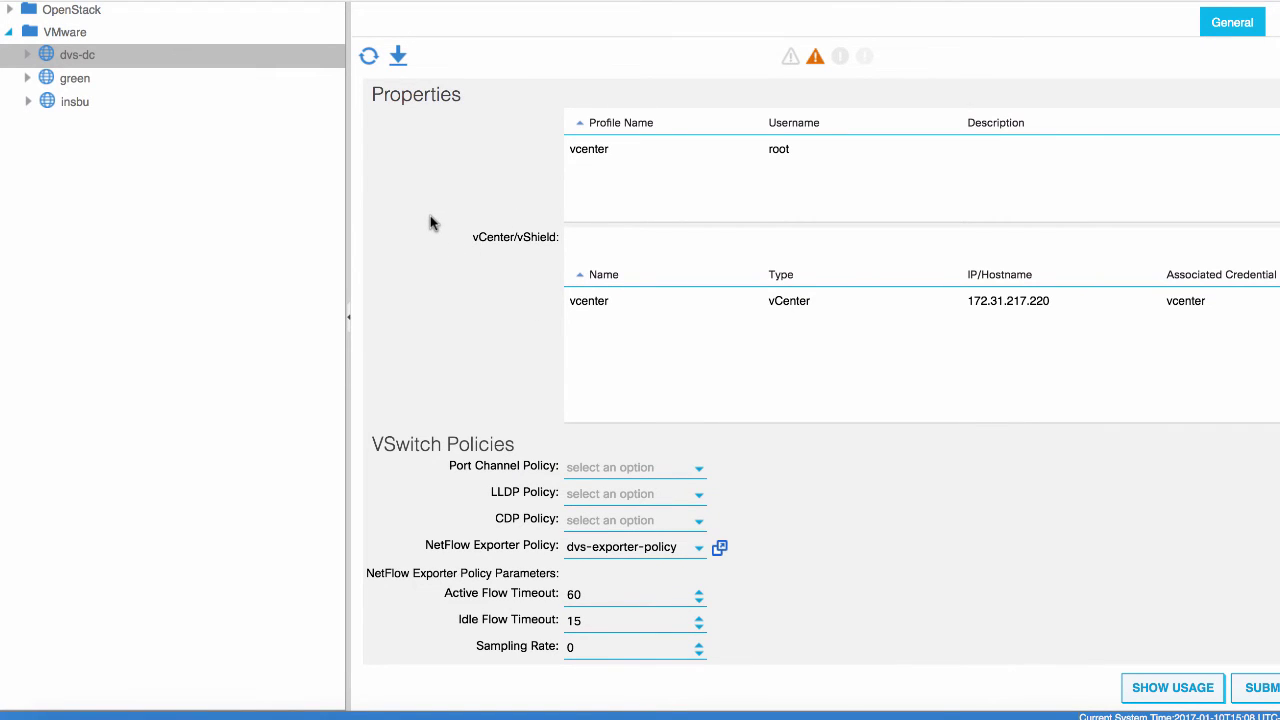
Show the Domains attached to the app EPG under Ten-A > Webapp application profile
scroll(430, 222, "up", 5)
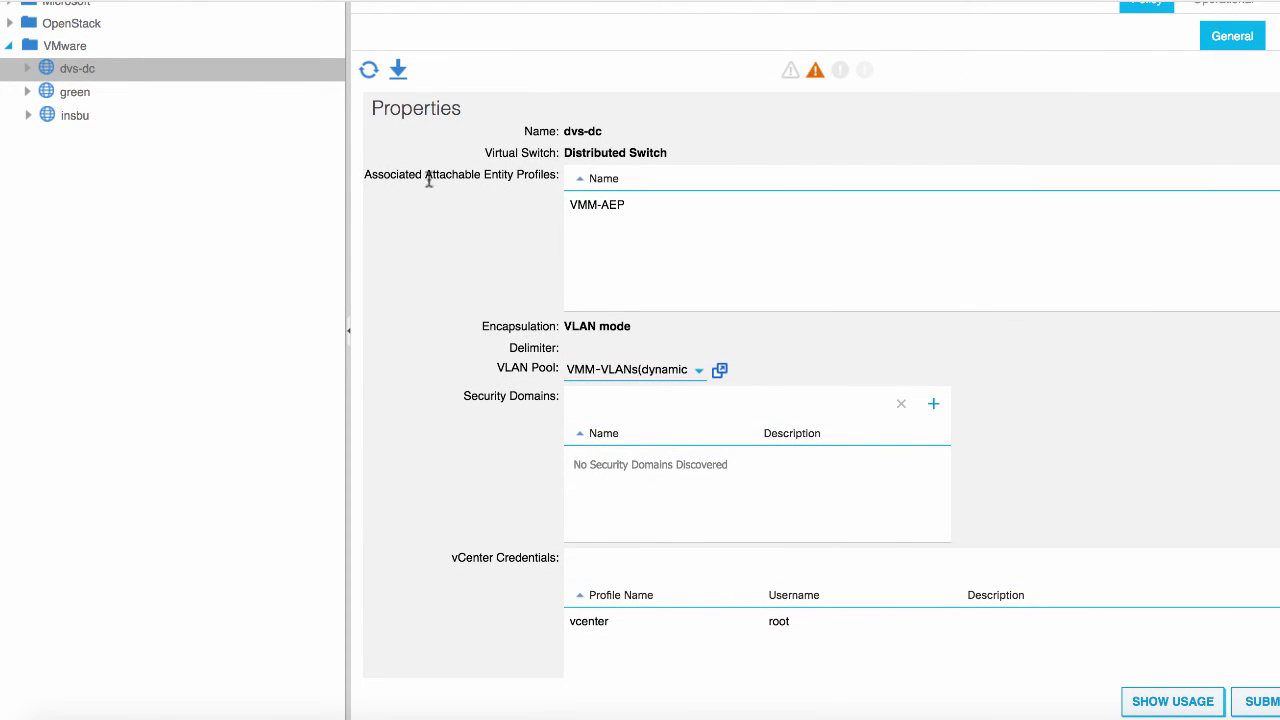
scroll(223, 217, "up", 3)
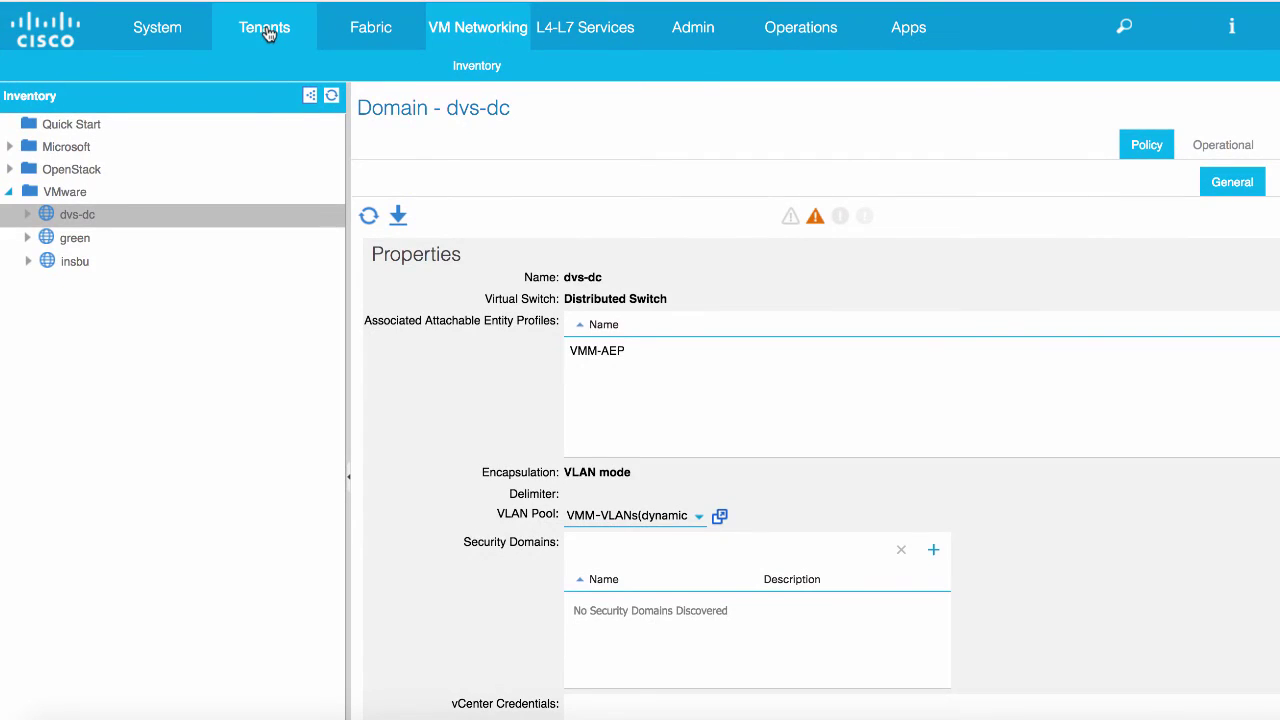
left_click(265, 30)
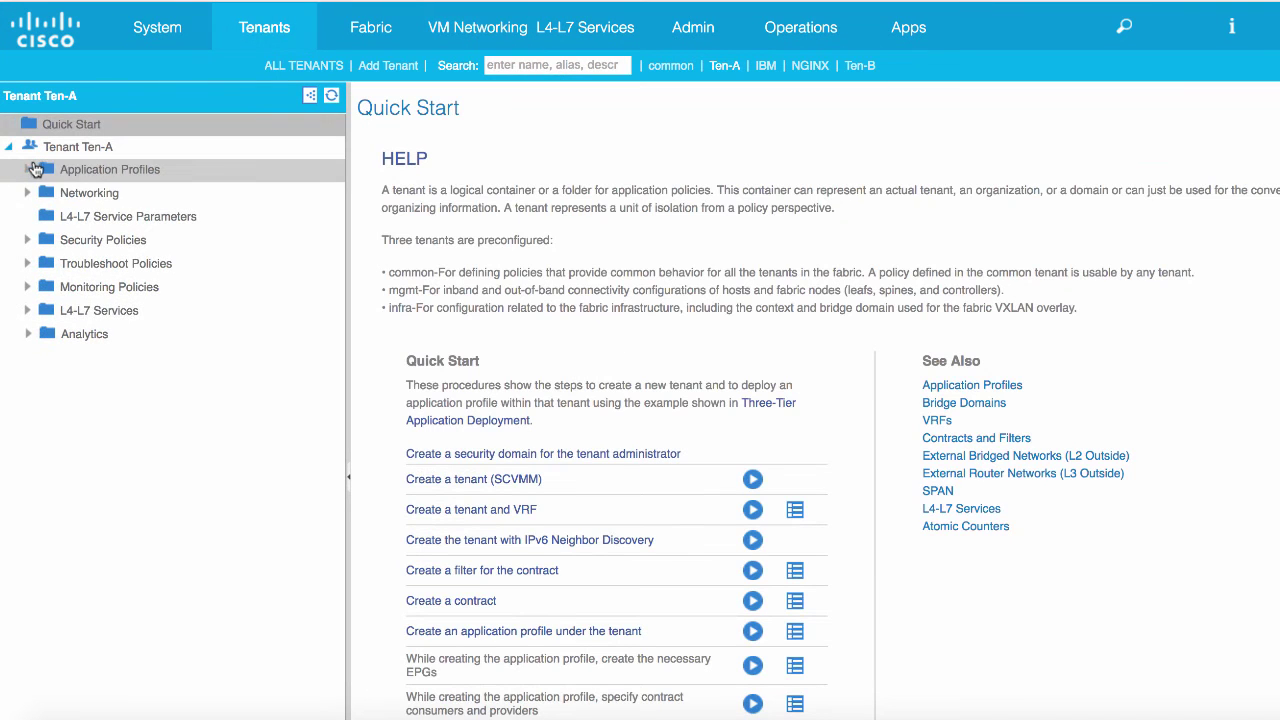
left_click(30, 170)
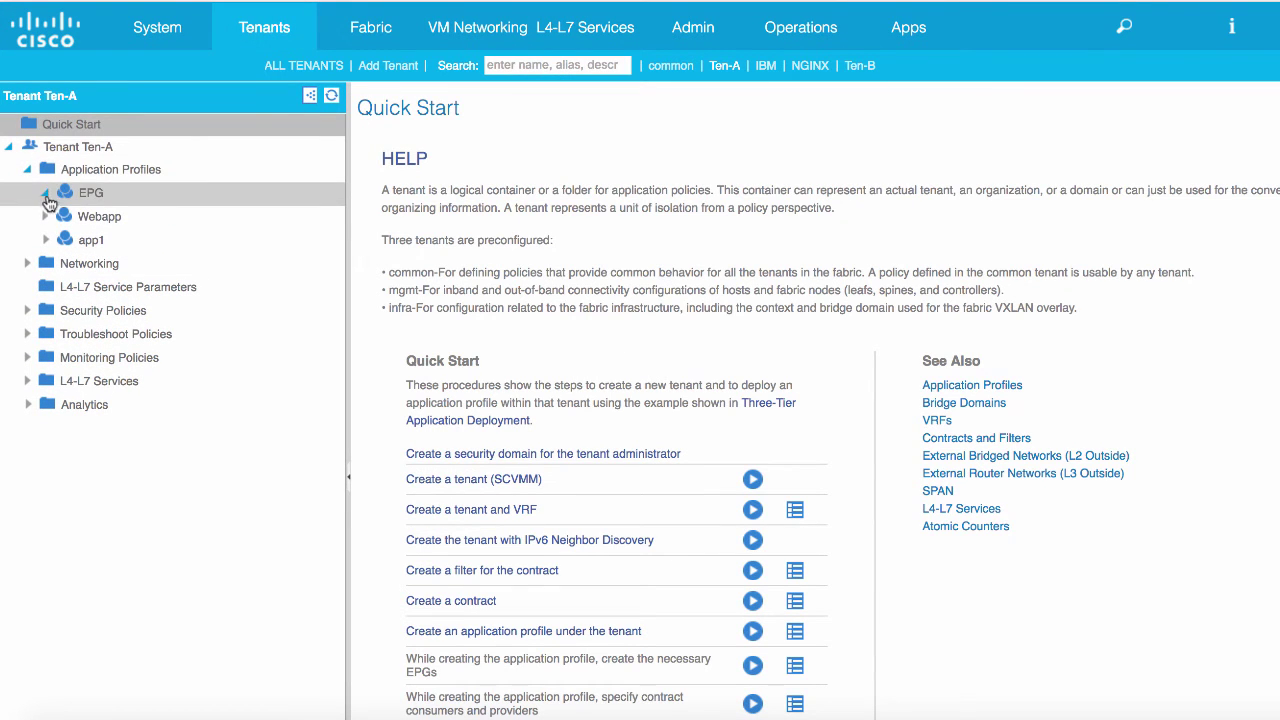
left_click(44, 218)
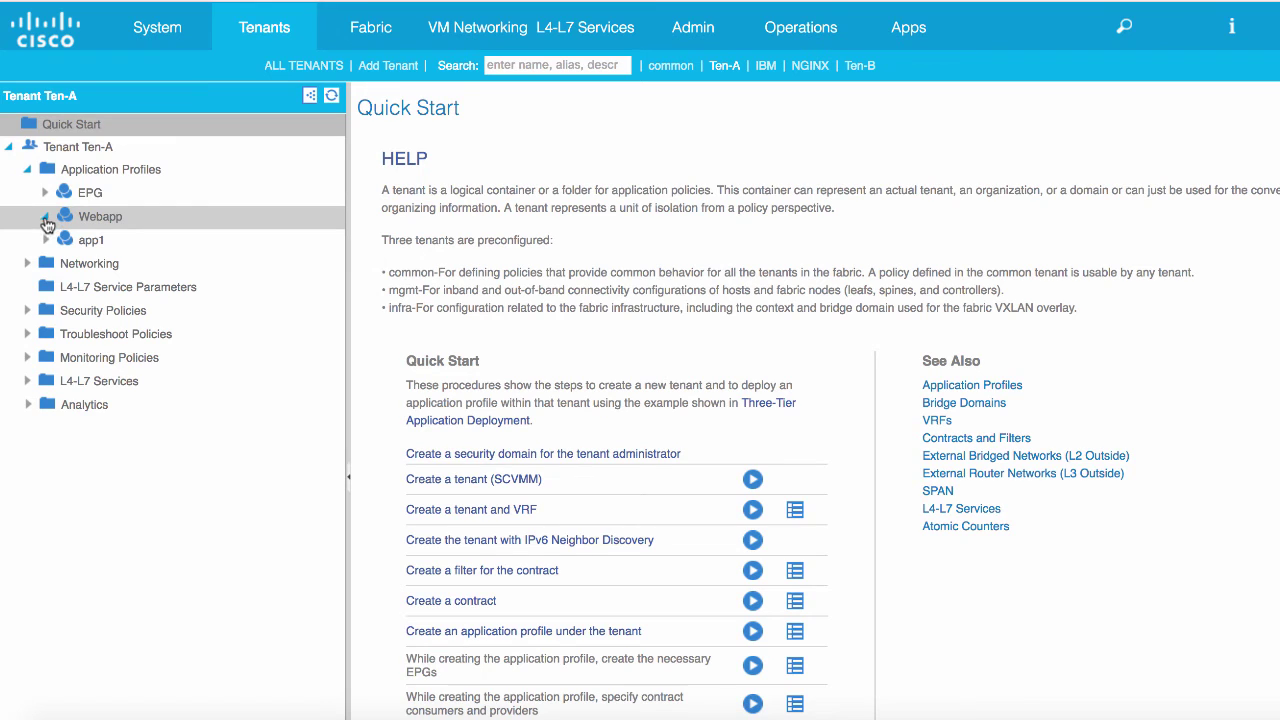
left_click(65, 241)
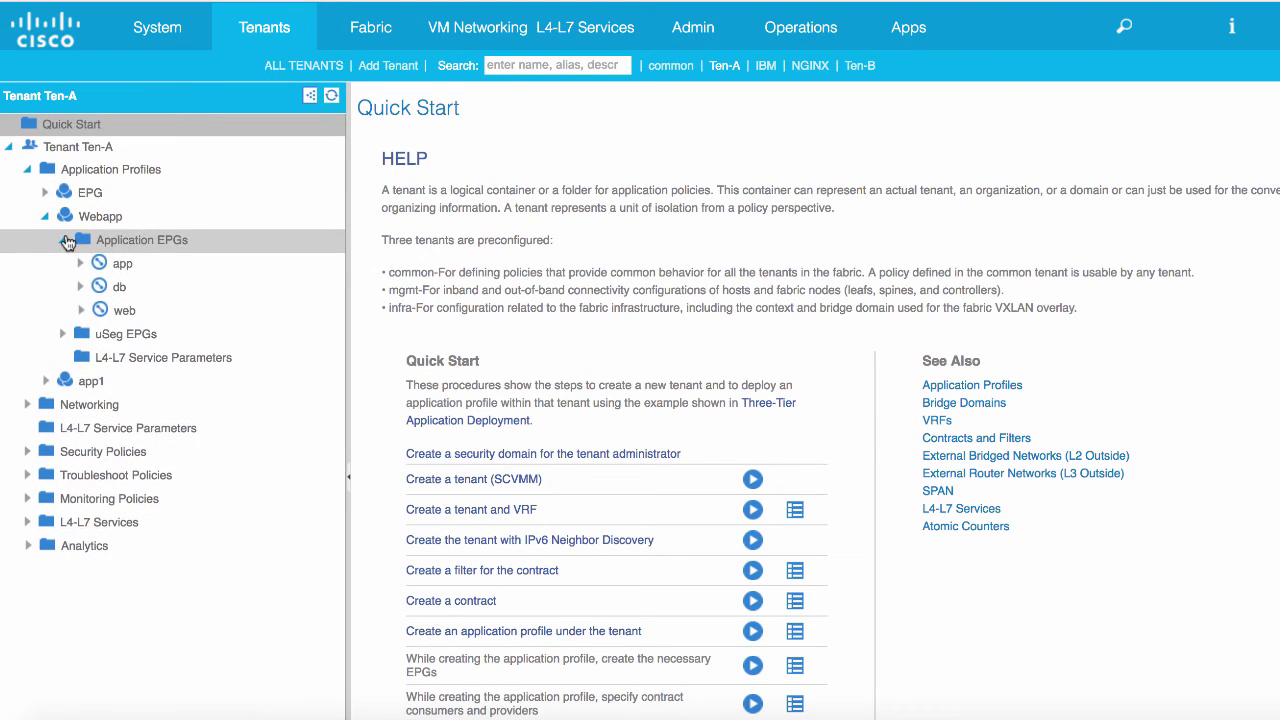
left_click(80, 263)
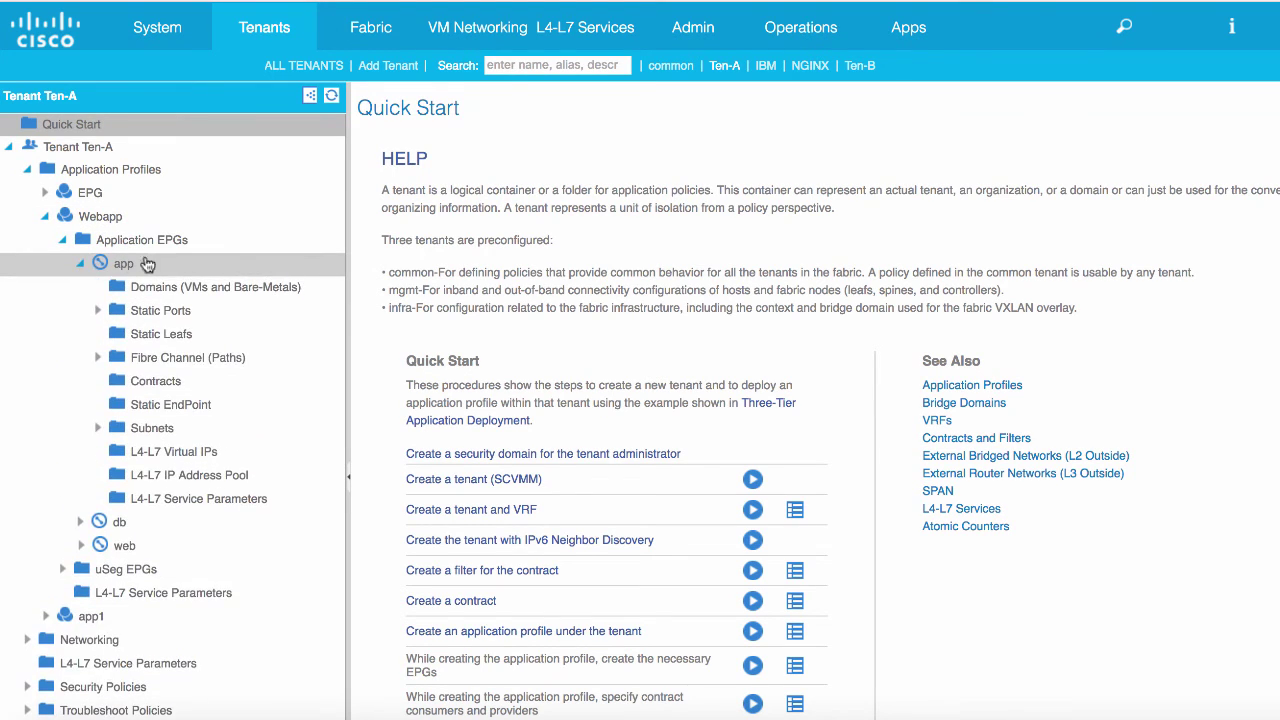
left_click(180, 287)
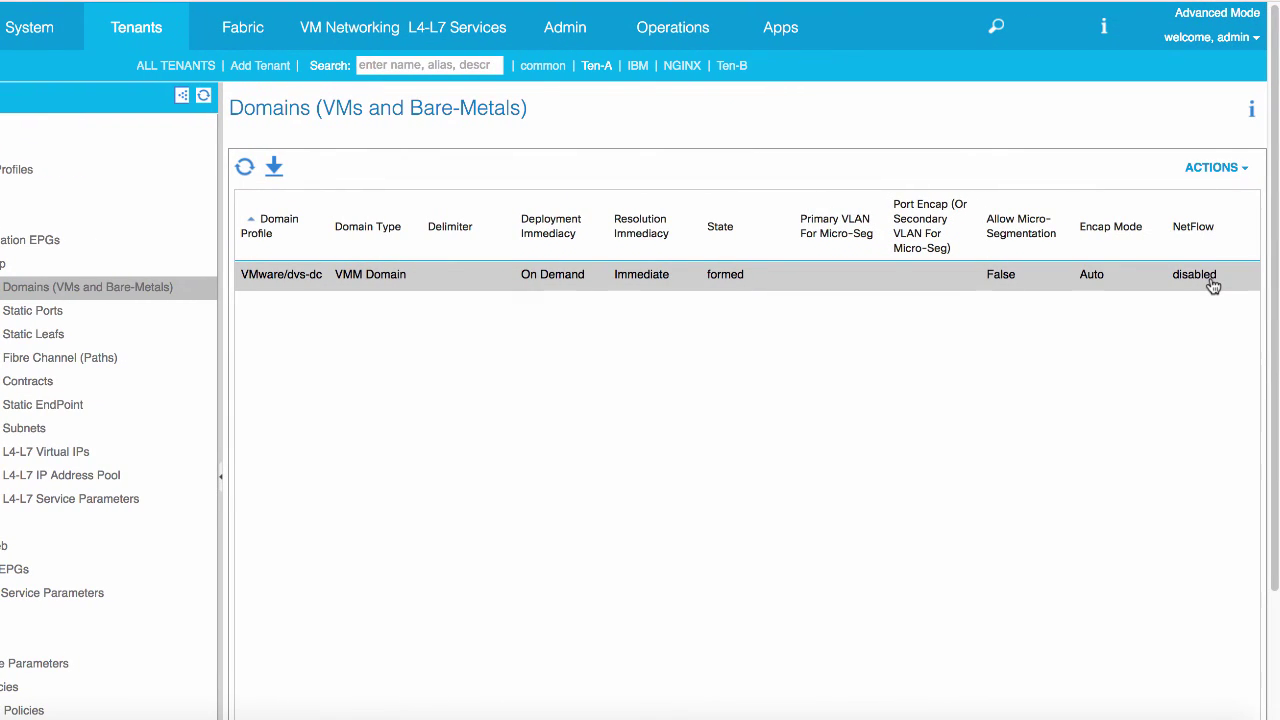
Set NetFlow to enabled on the VMware/dvs-dc domain association and update it
double_click(1218, 276)
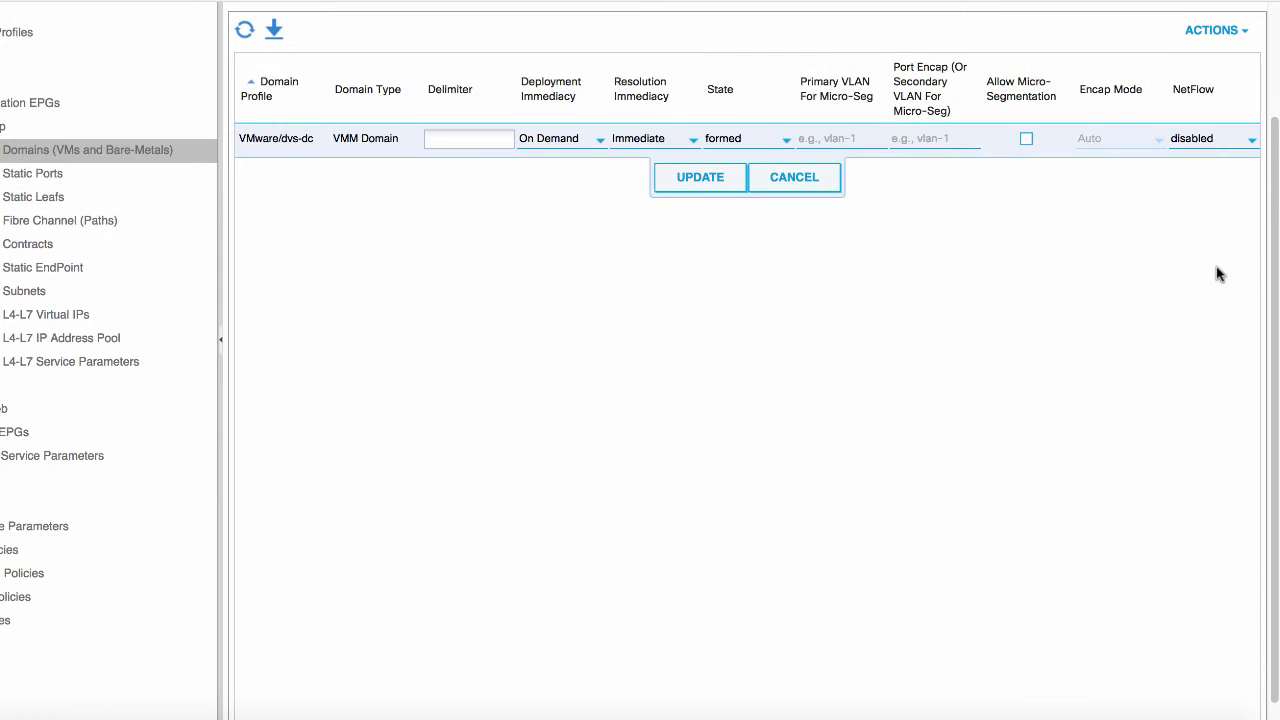
left_click(1233, 145)
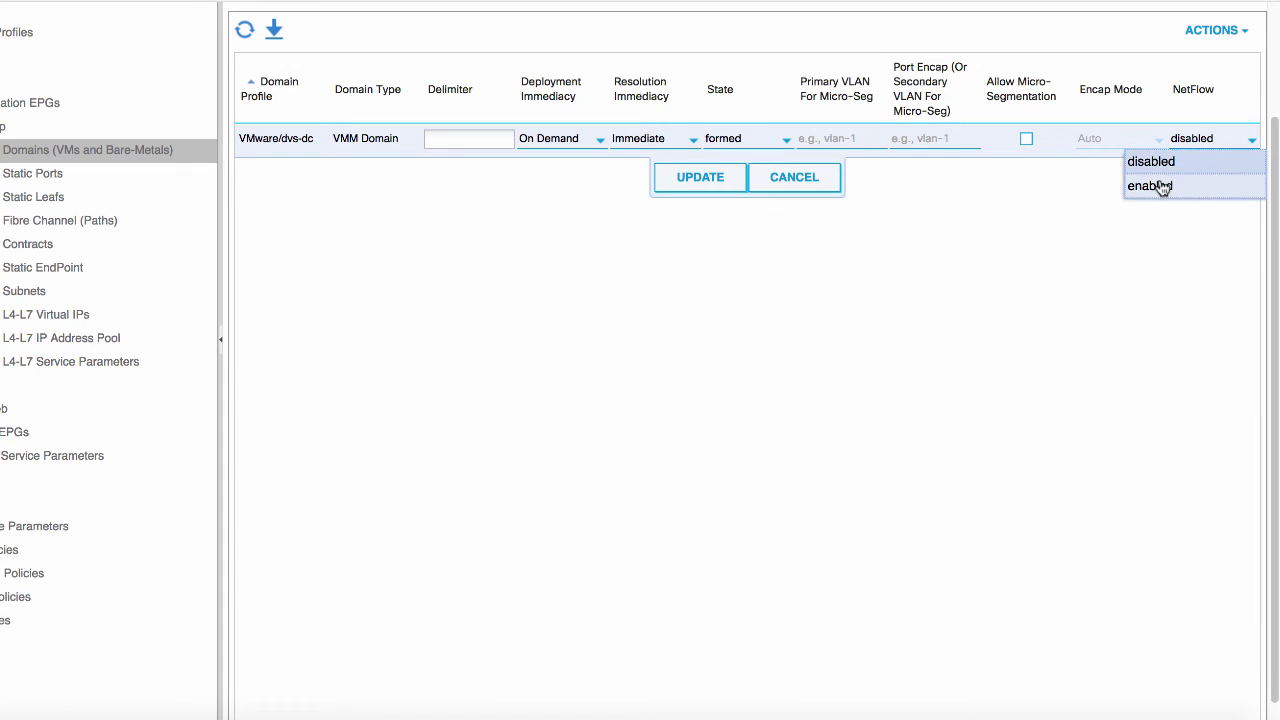
left_click(1150, 186)
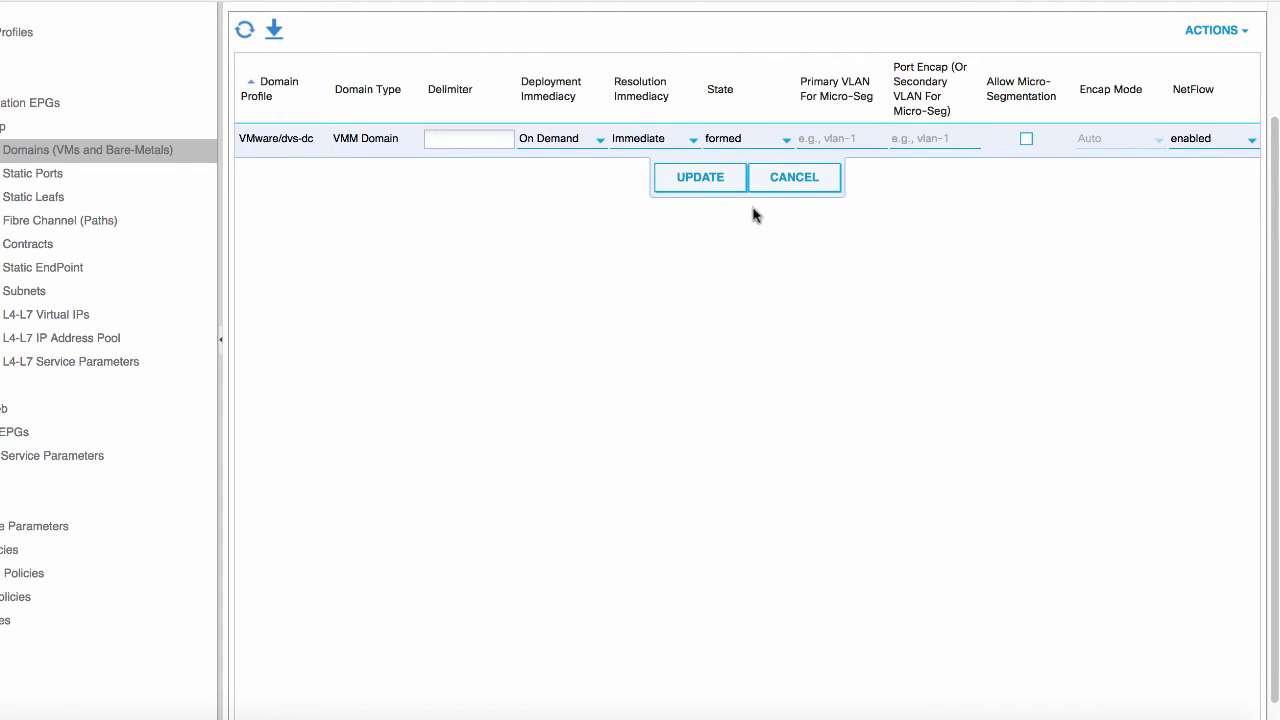
left_click(713, 190)
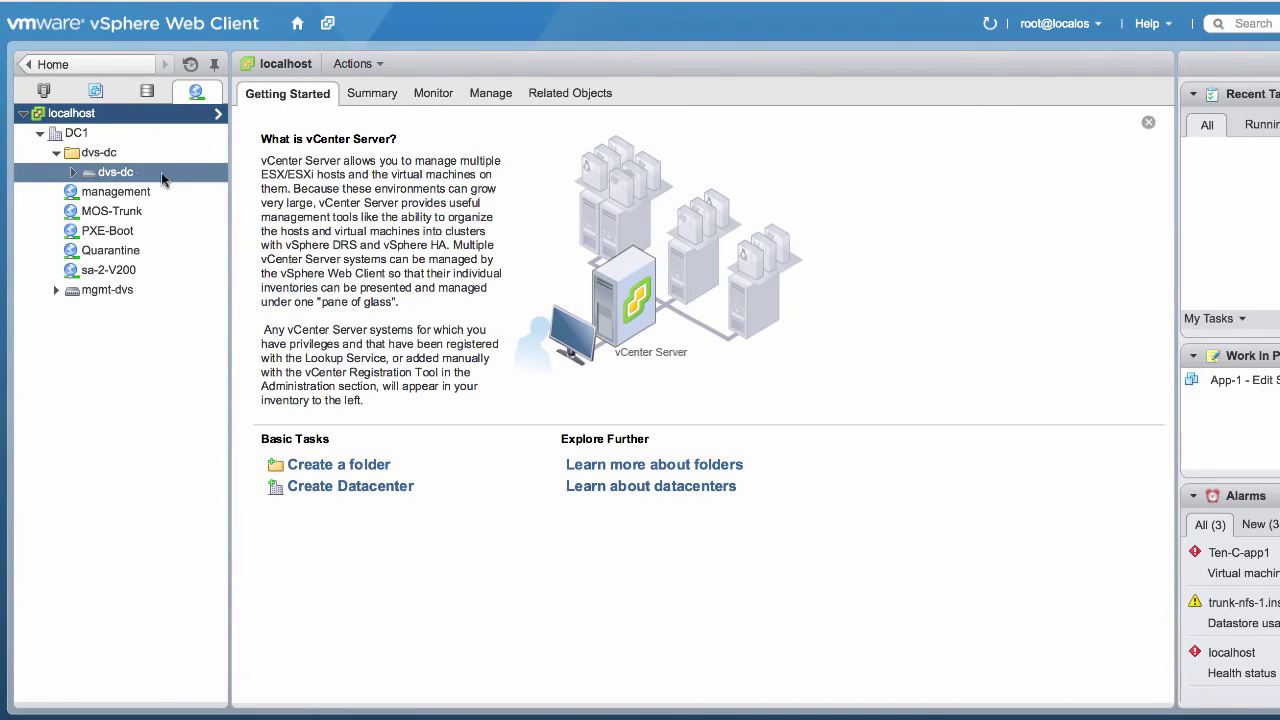
Check that the Ten-A|Webapp|app port group on dvs-dc shows NetFlow Enabled under Monitoring
left_click(72, 173)
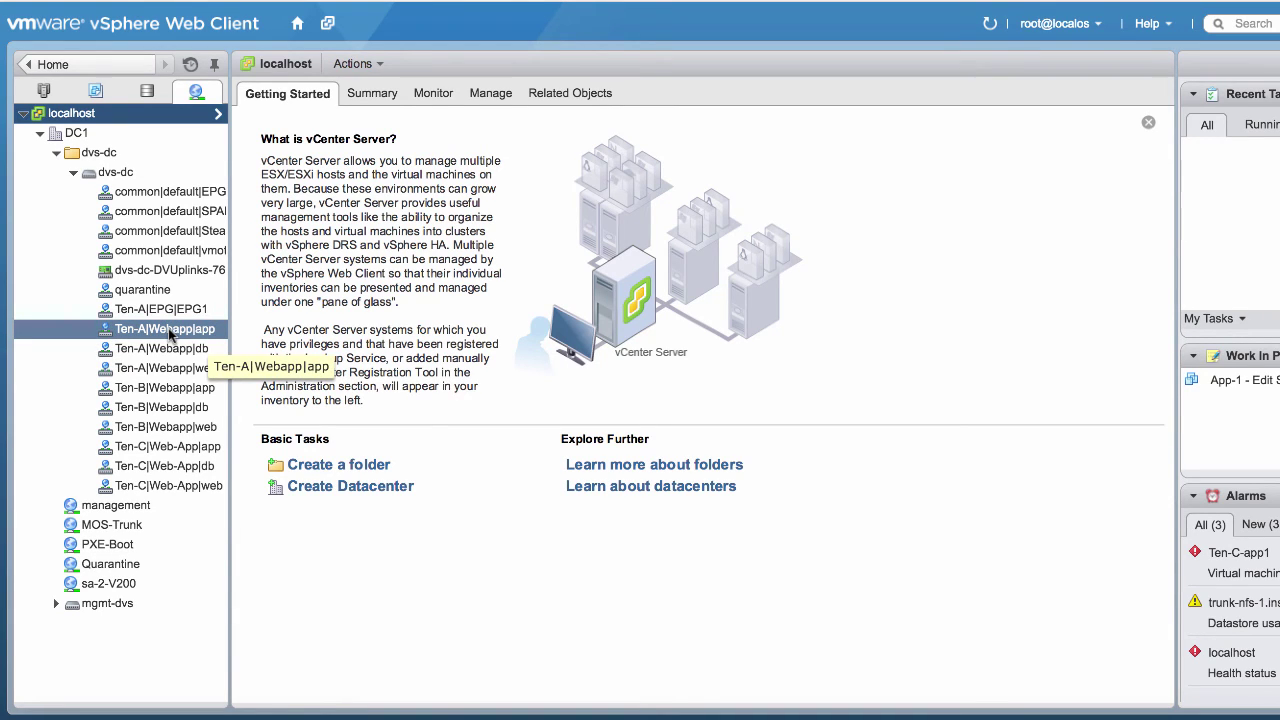
right_click(169, 335)
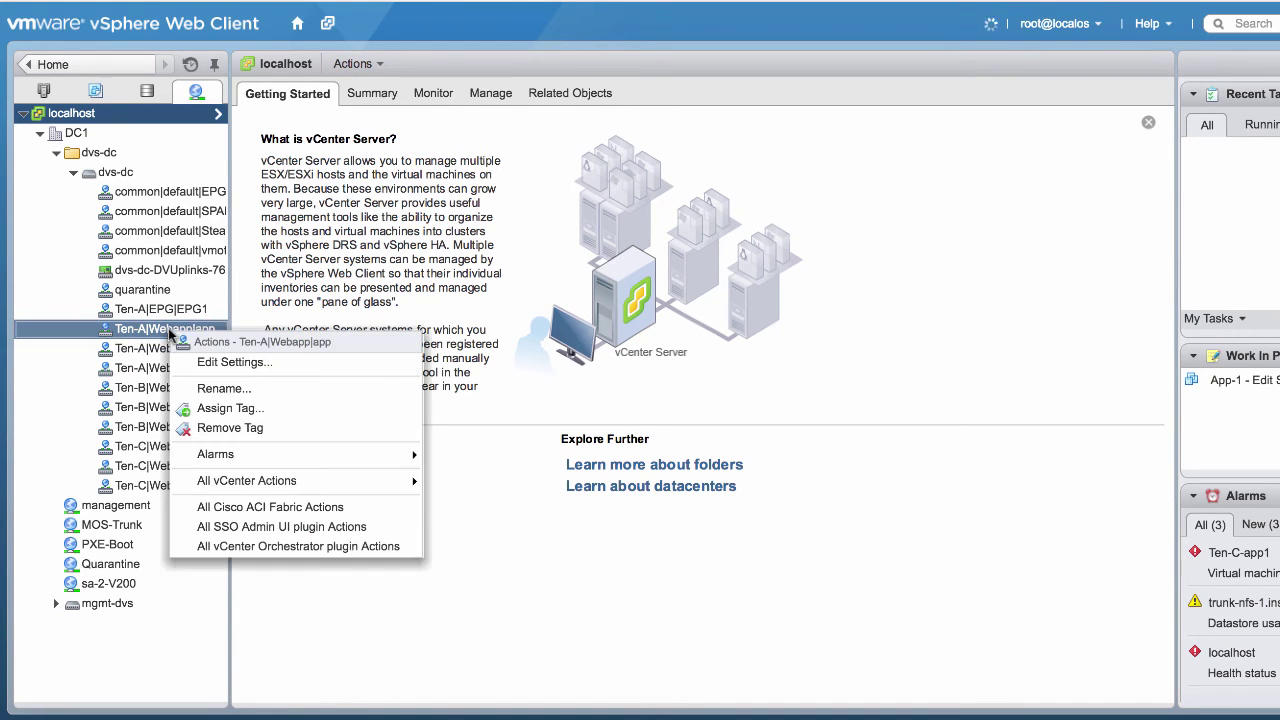
left_click(263, 366)
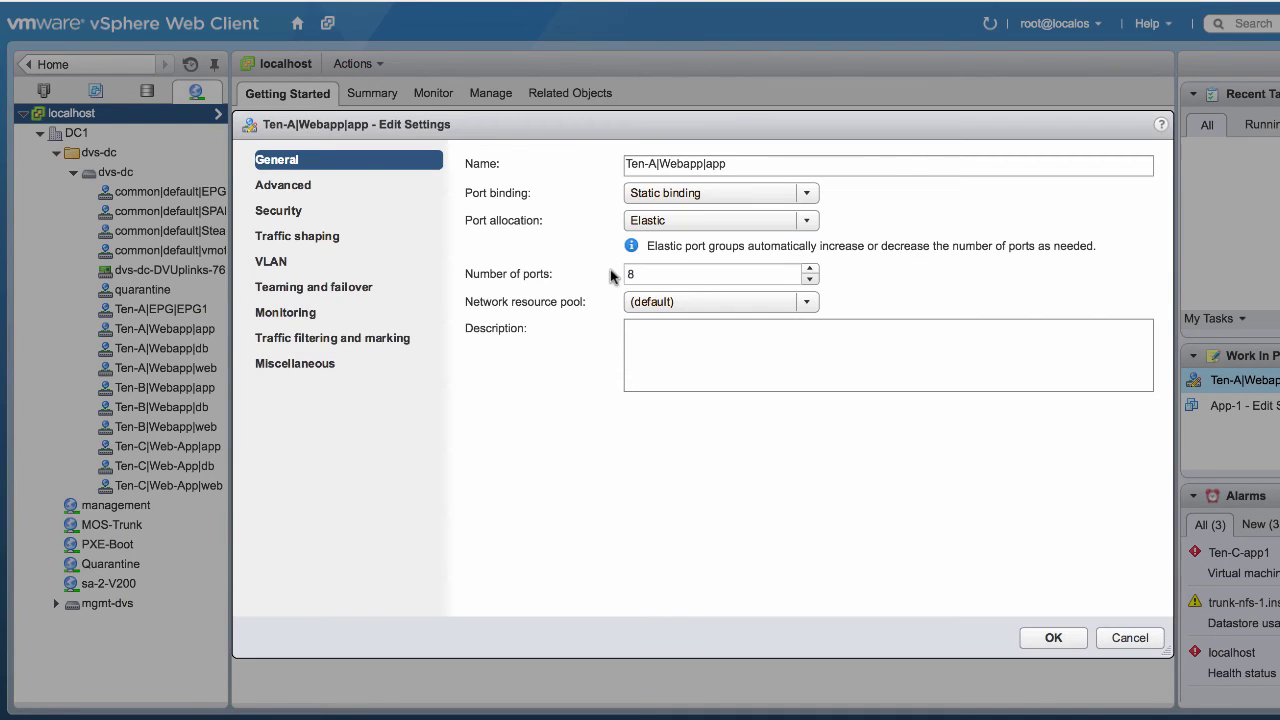
left_click(318, 314)
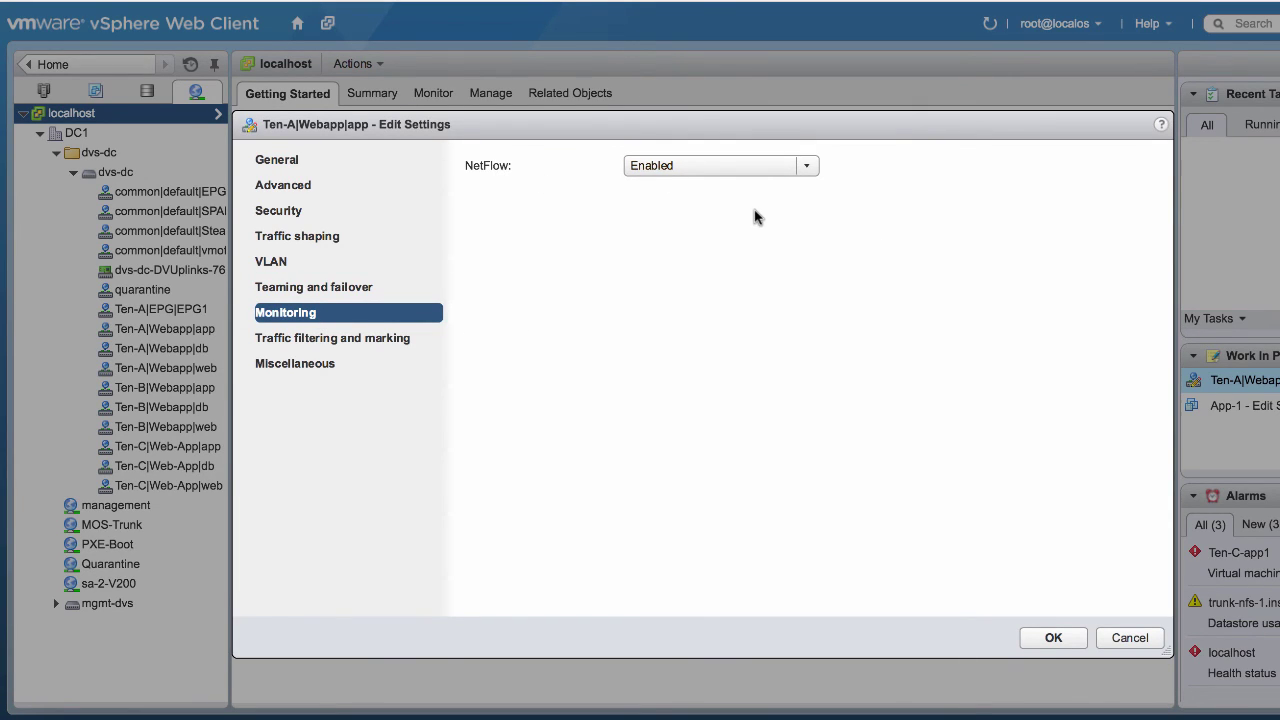
left_click(1053, 638)
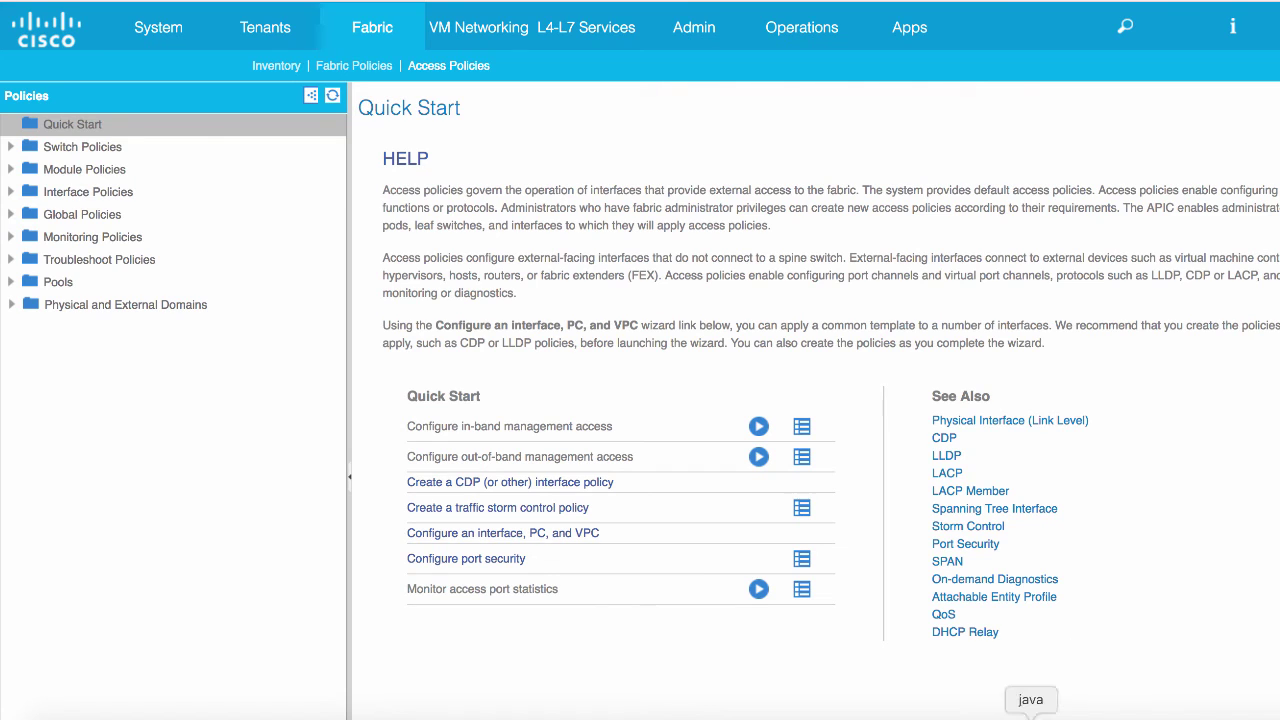
Open a Flow Table for the Inside Hosts host group in Stealthwatch
left_click(1030, 714)
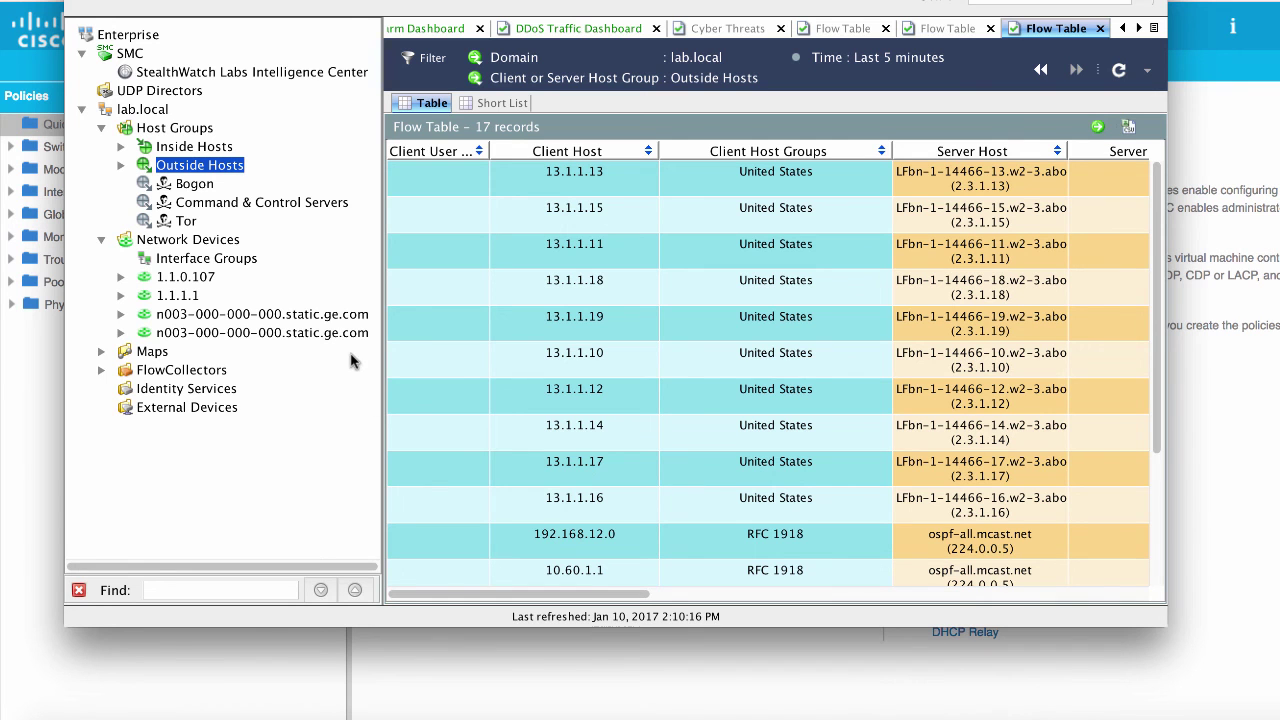
left_click(180, 148)
right_click(180, 148)
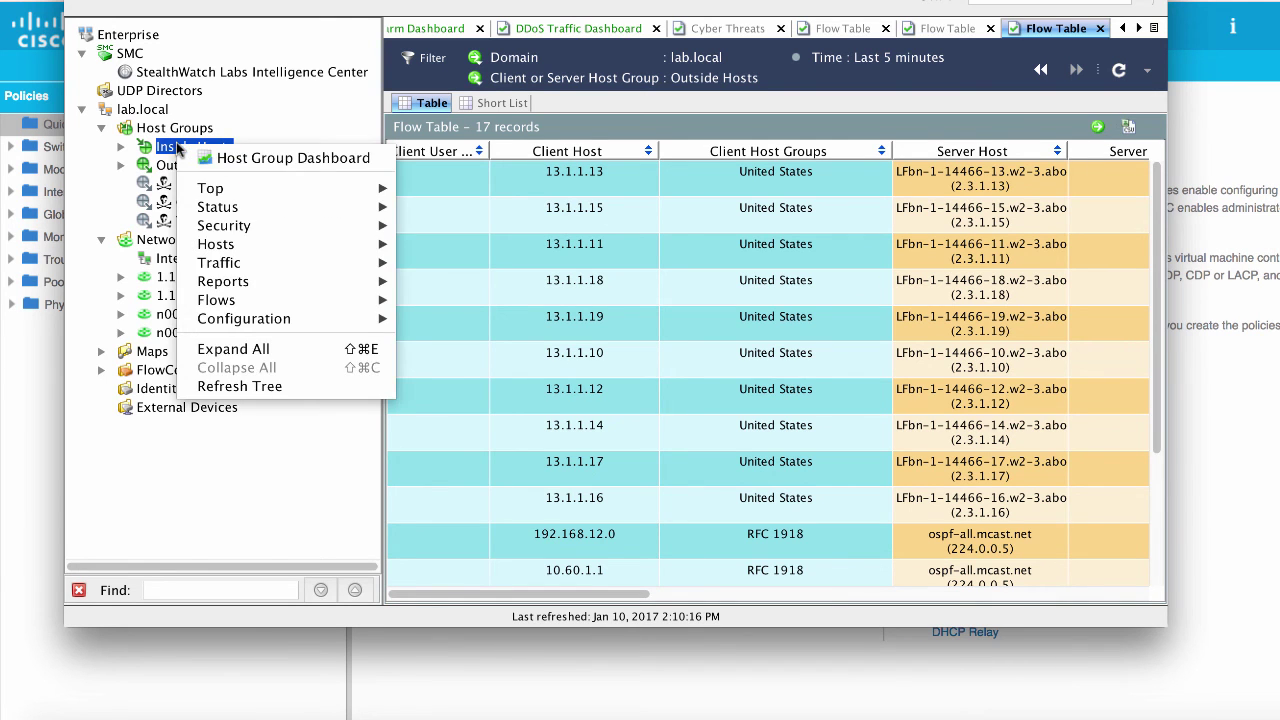
mouse_move(270, 188)
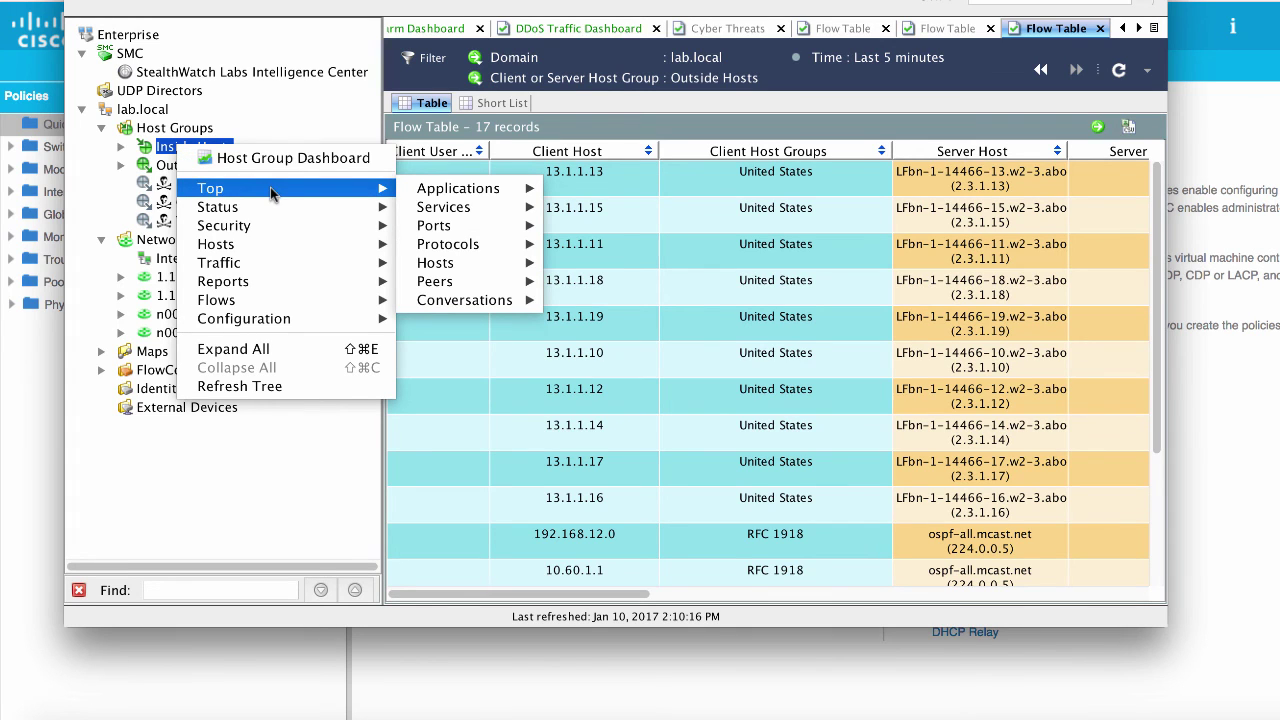
mouse_move(272, 300)
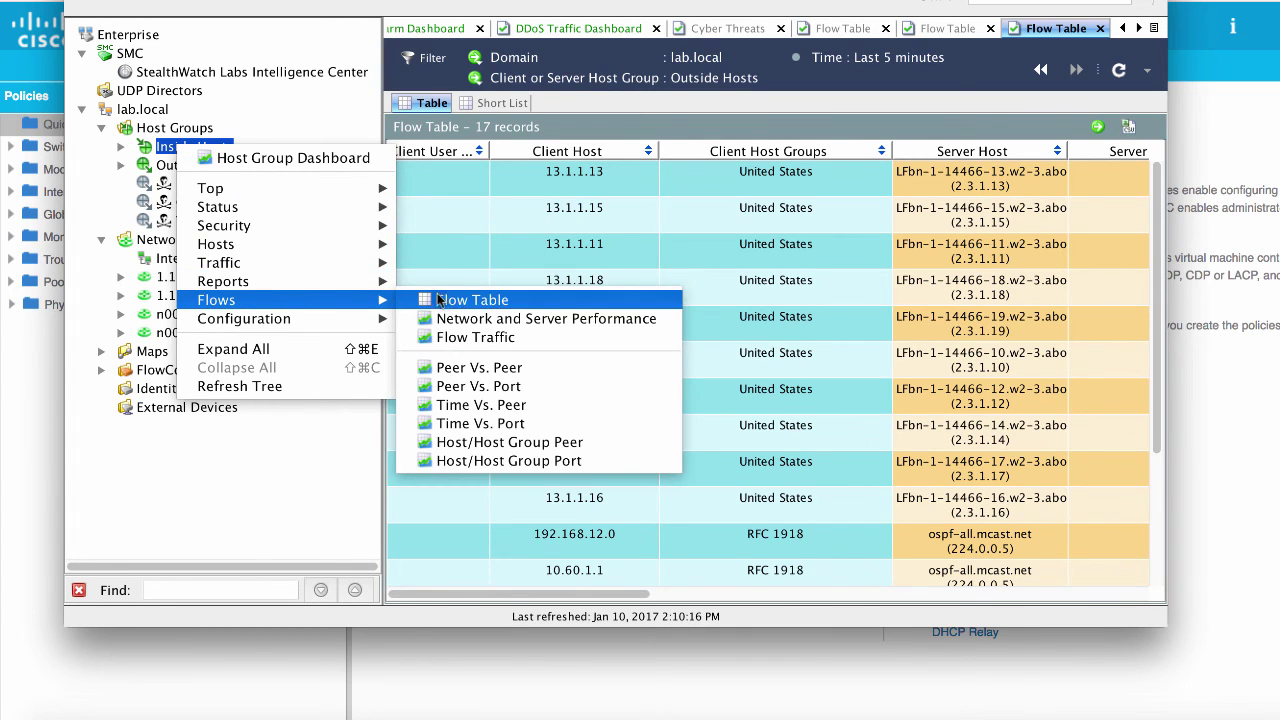
left_click(457, 302)
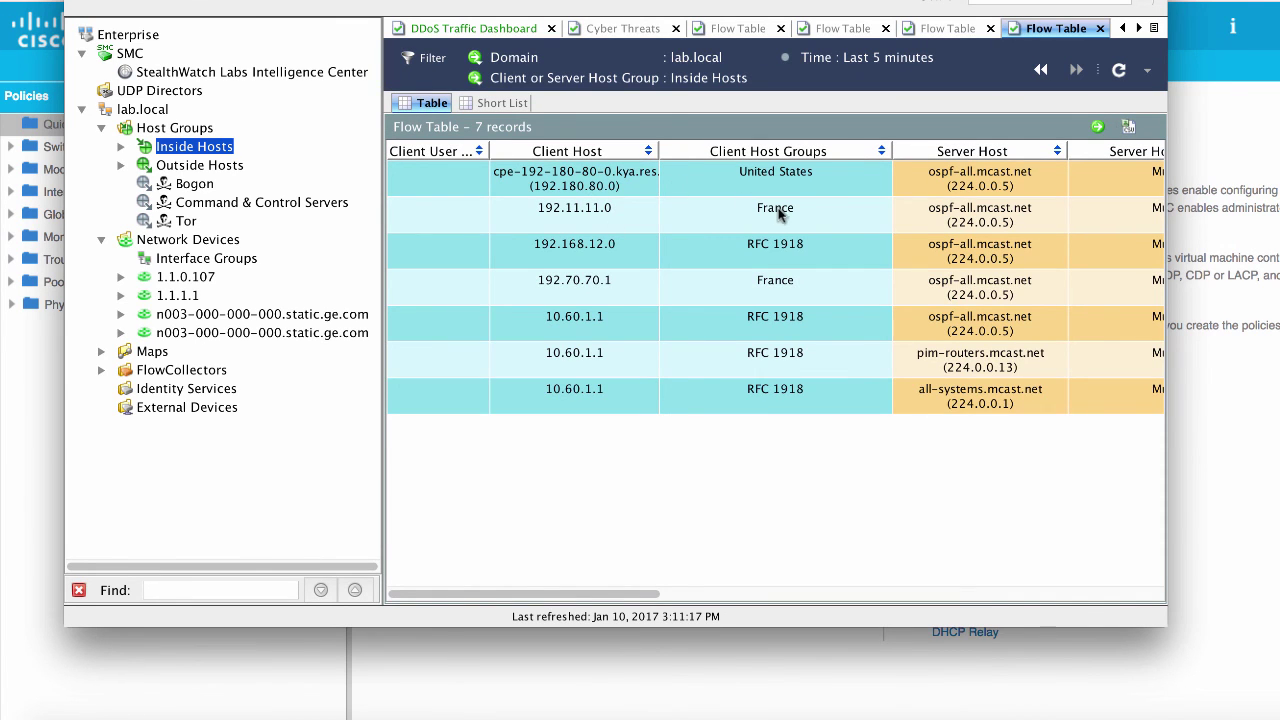
mouse_move(835, 220)
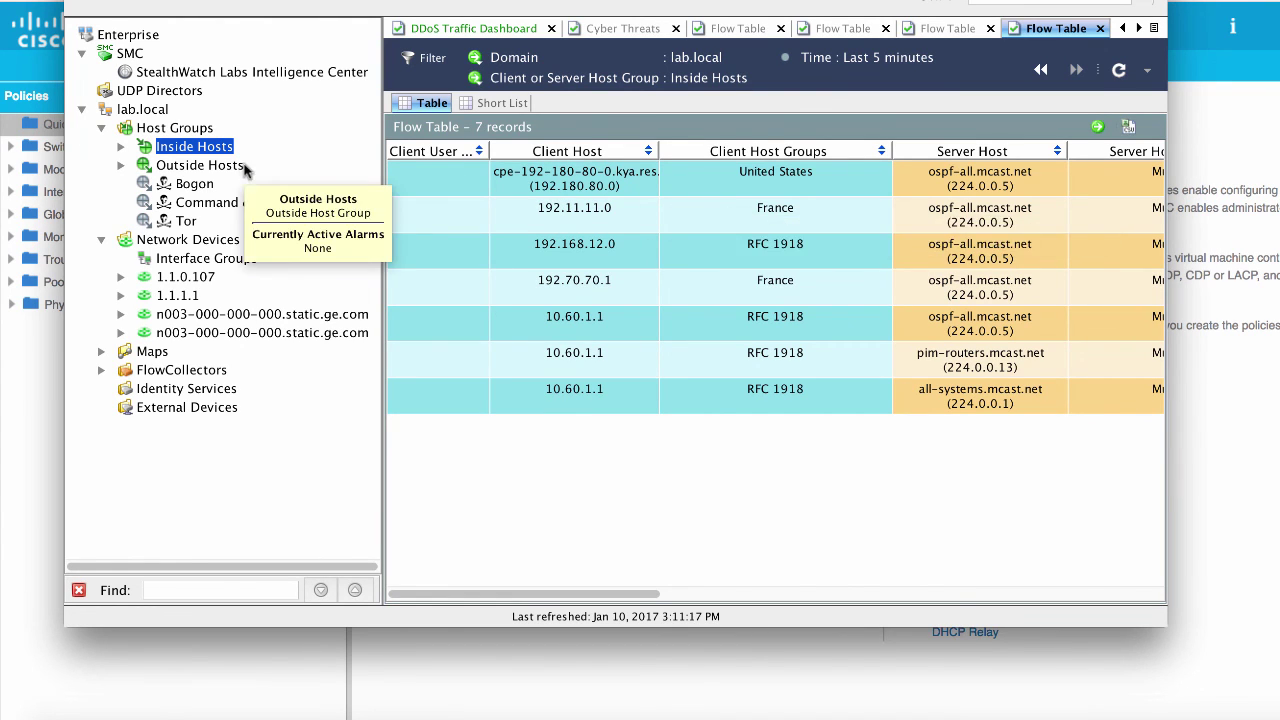
Open the Outside Hosts Flow Table and scroll to its Server Host Groups and Duration columns
left_click(199, 166)
right_click(199, 166)
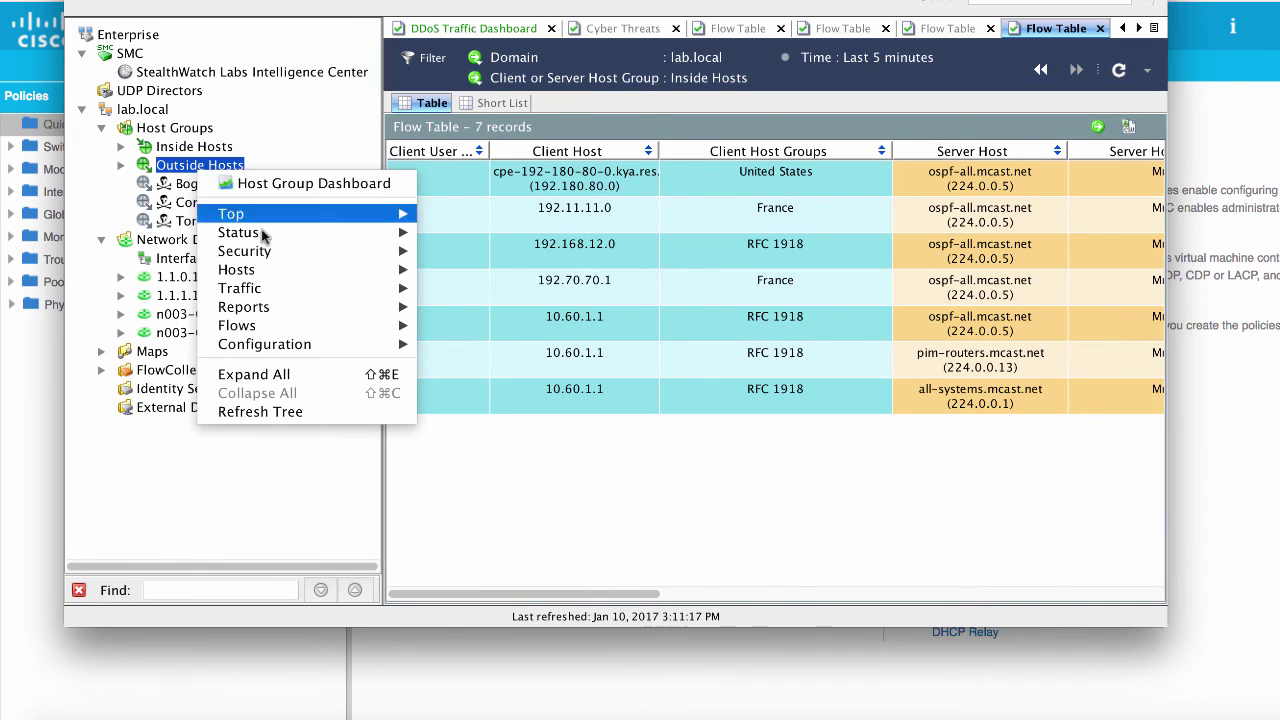
mouse_move(305, 327)
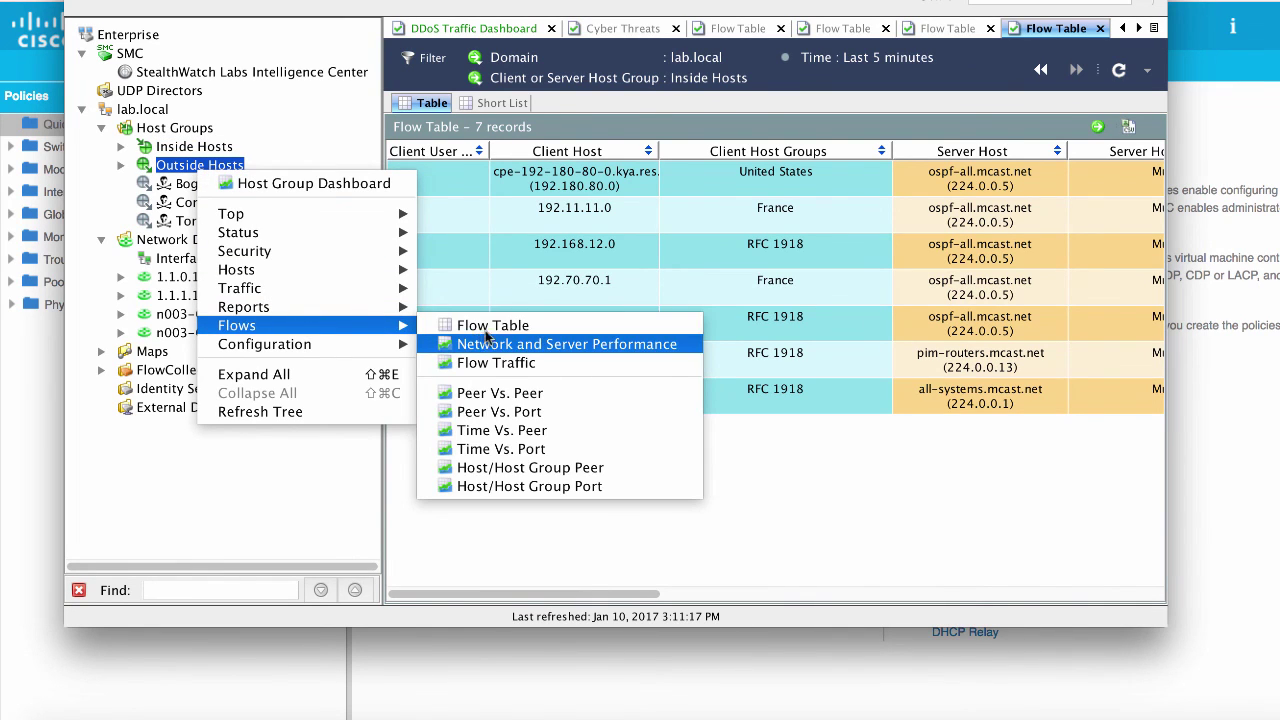
left_click(487, 326)
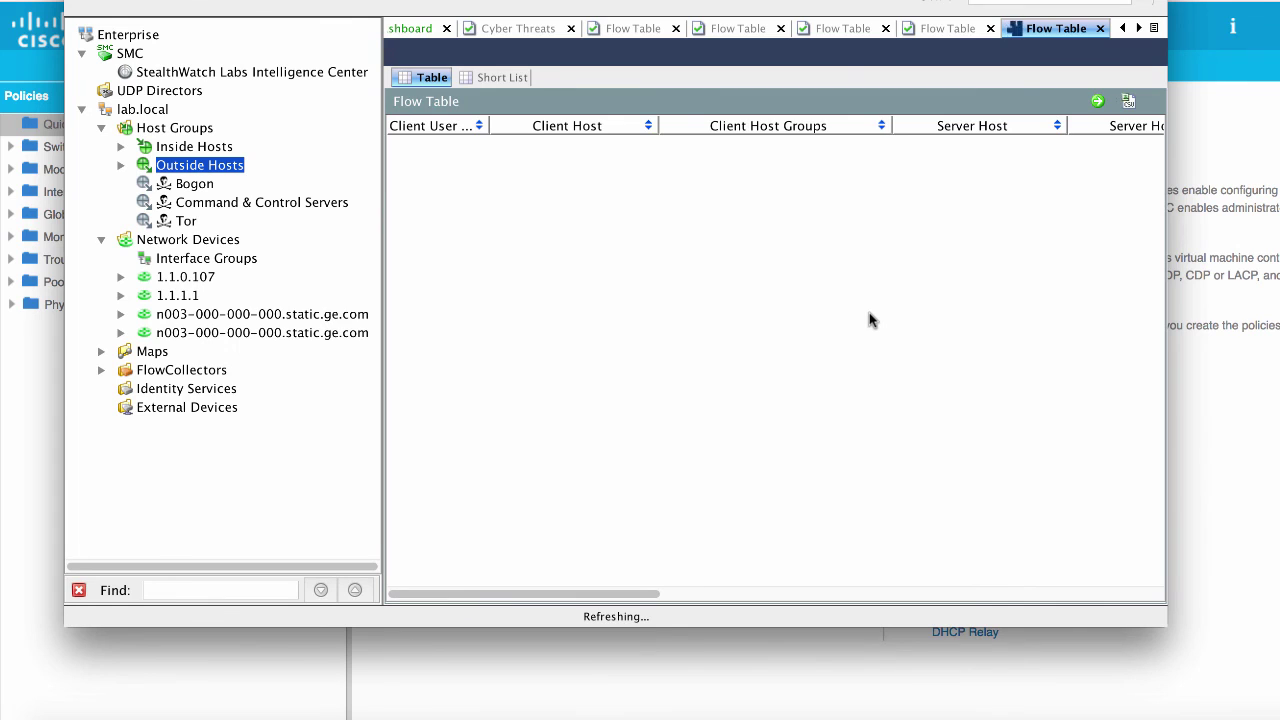
scroll(869, 312, "down", 5)
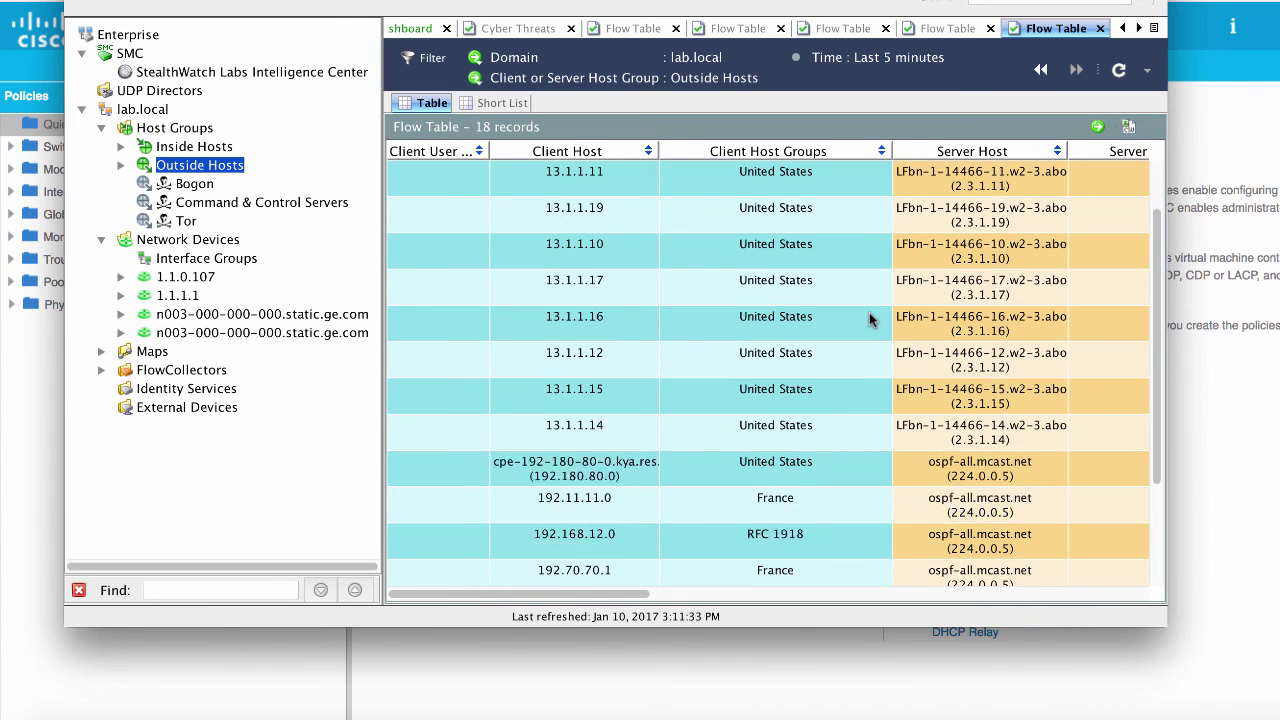
scroll(869, 312, "right", 5)
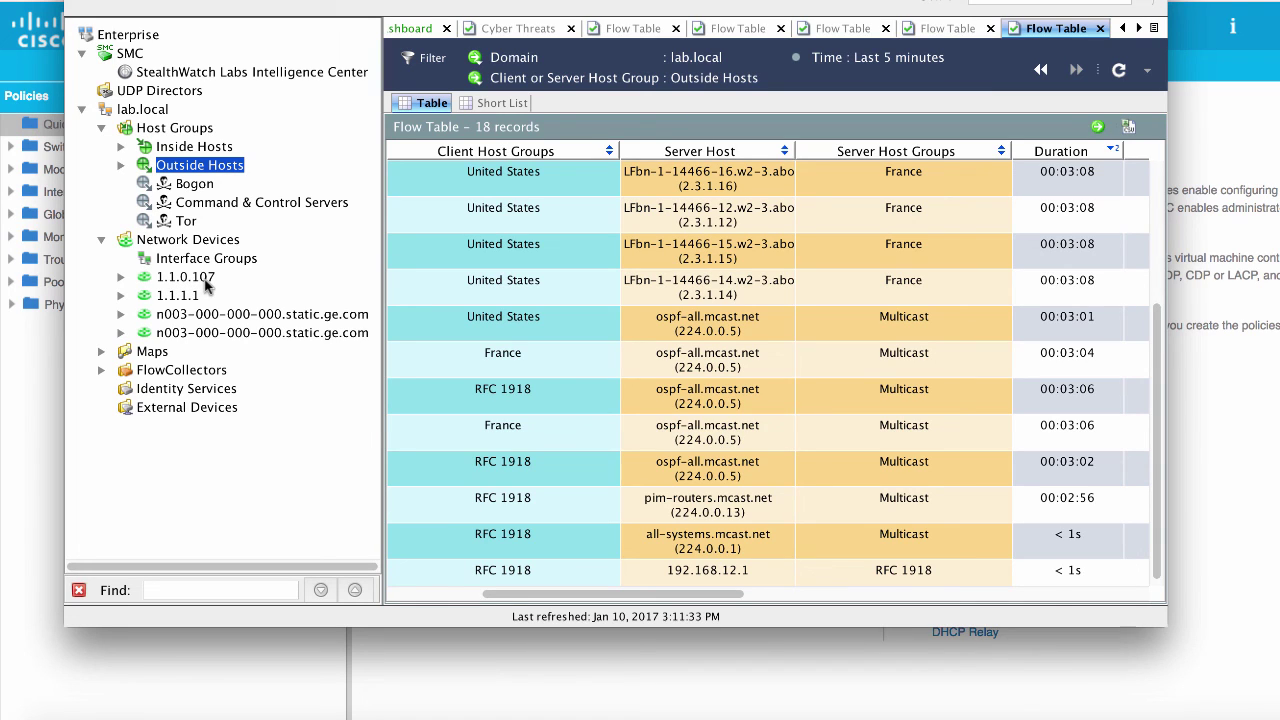
mouse_move(207, 287)
mouse_move(170, 300)
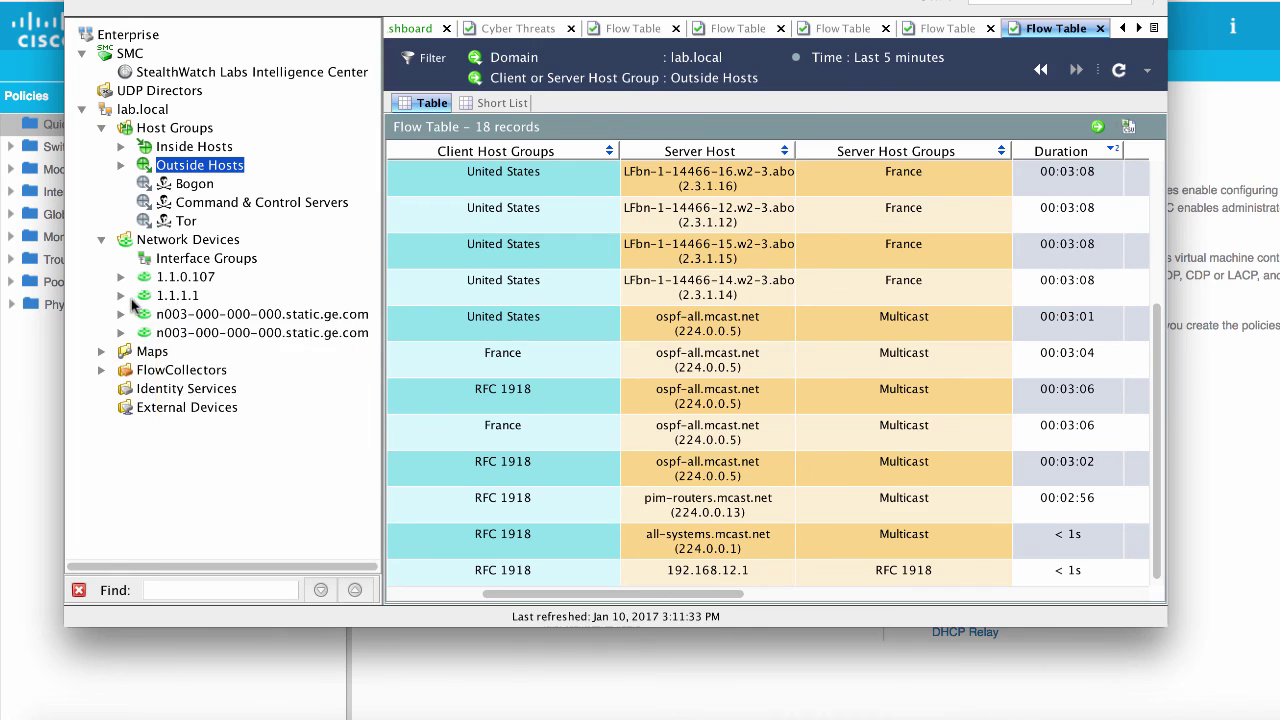